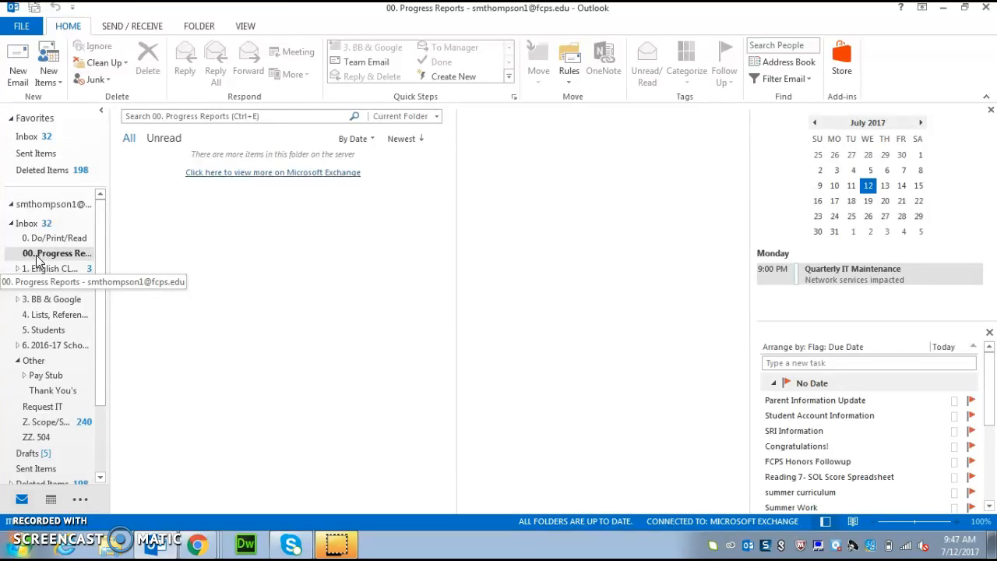
- Show the Inbox messages instead of the empty 00. Progress Reports folder
left_click(31, 224)
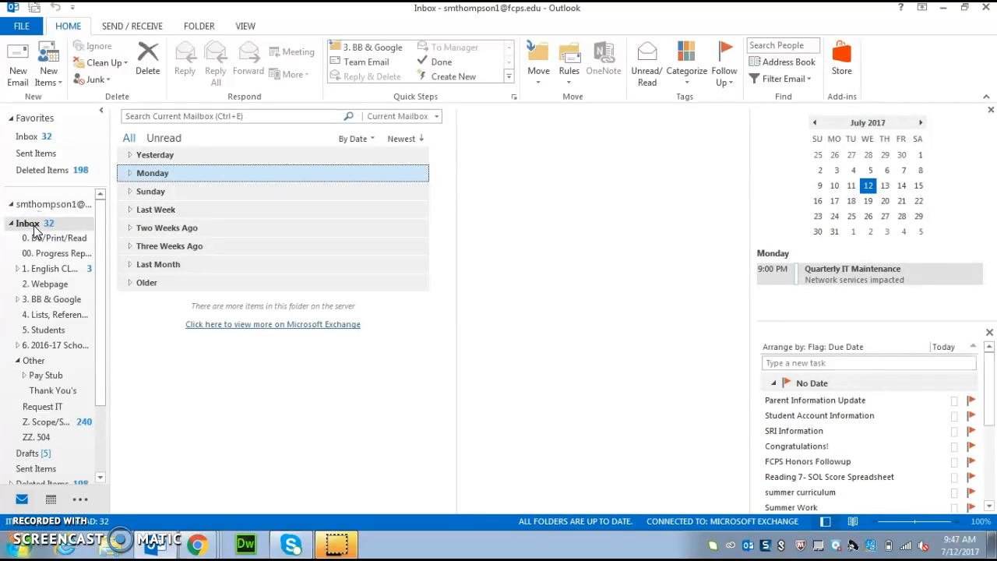
- Create an Inbox subfolder named '000 2017-18 Student Emails' and open it
right_click(33, 227)
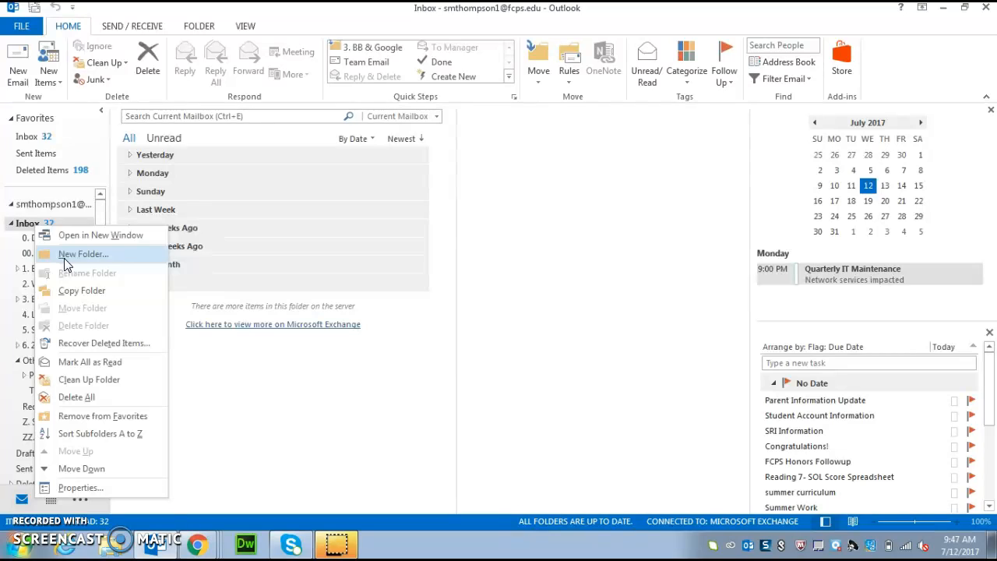
left_click(65, 257)
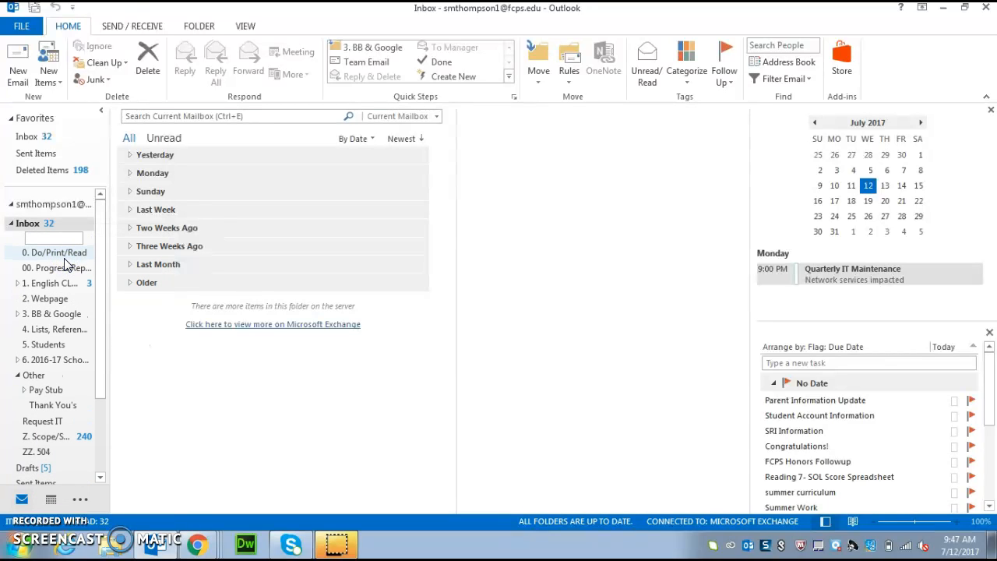
type("00")
type("0 2017-18 Studen")
type("t Emails")
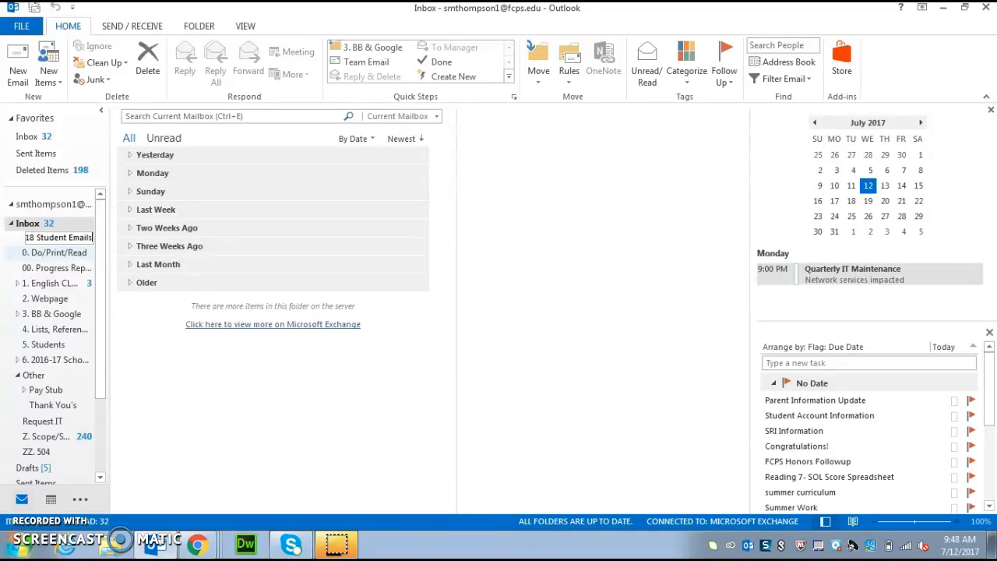
key("Return")
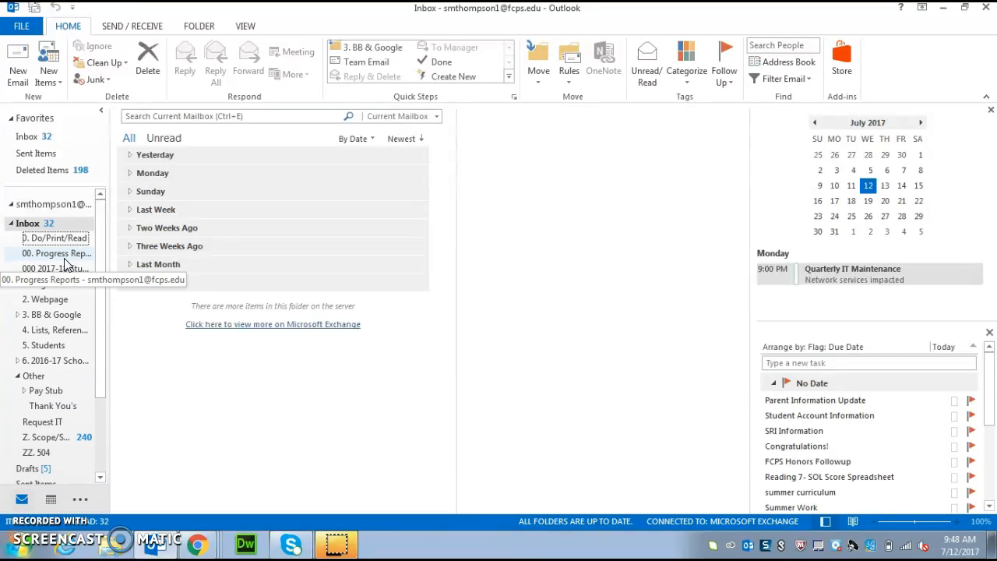
left_click(60, 271)
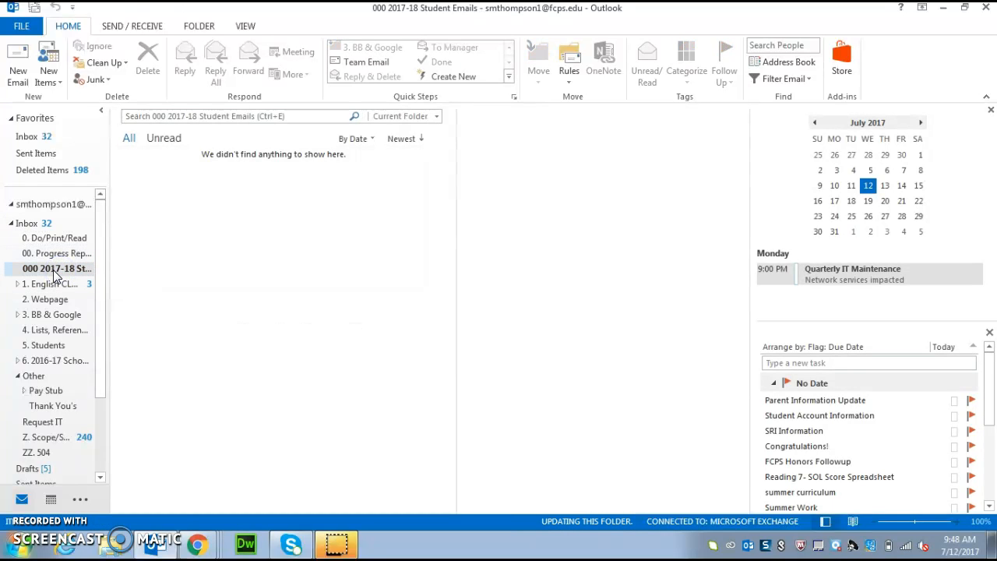
- Create a '1st Period' subfolder inside 000 2017-18 Student Emails
right_click(54, 273)
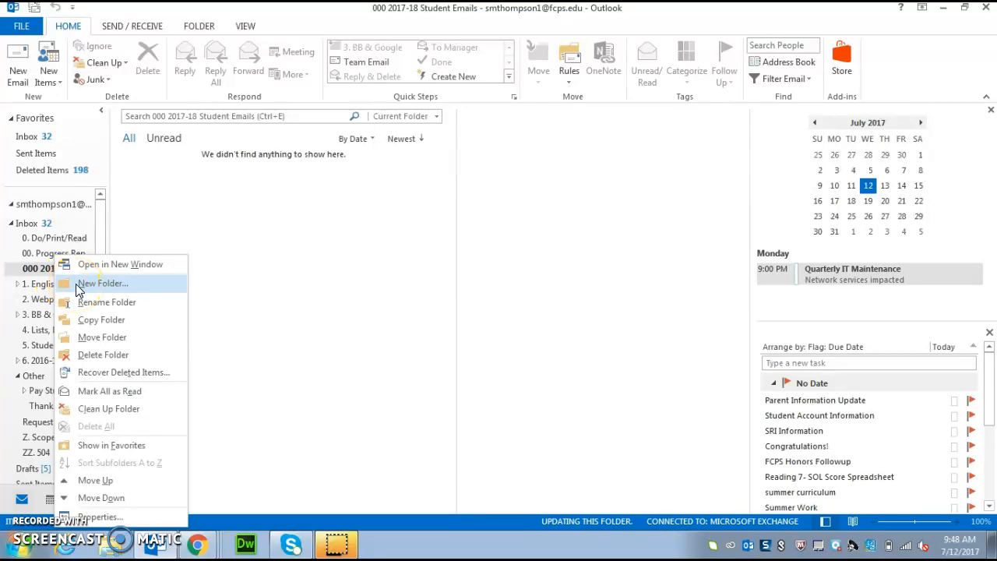
left_click(78, 285)
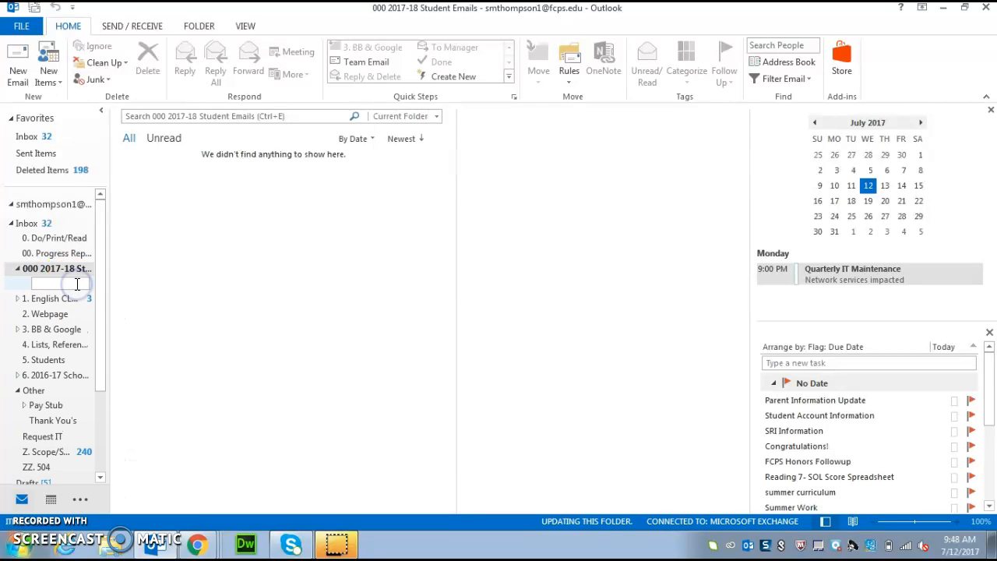
type("1st Period")
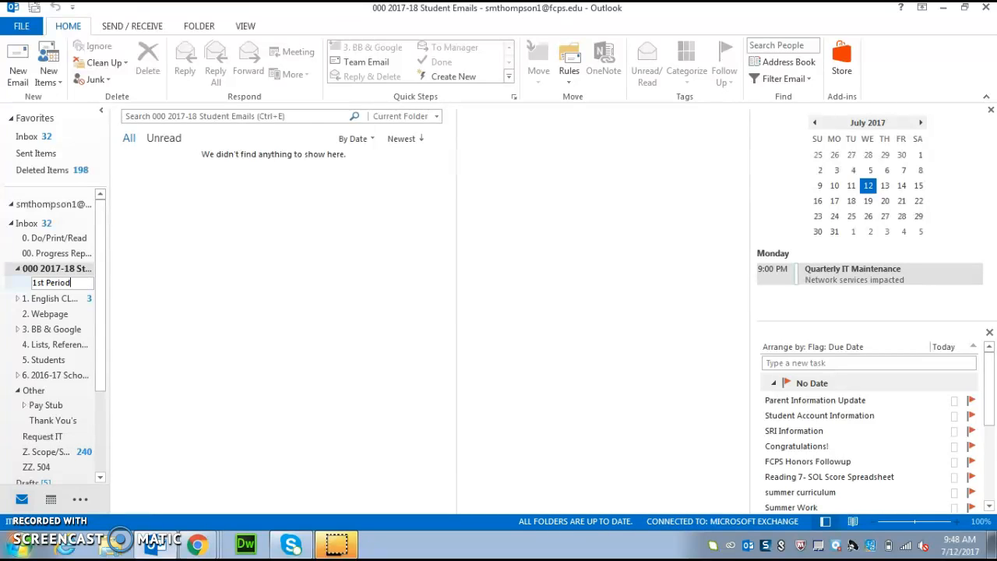
key("Return")
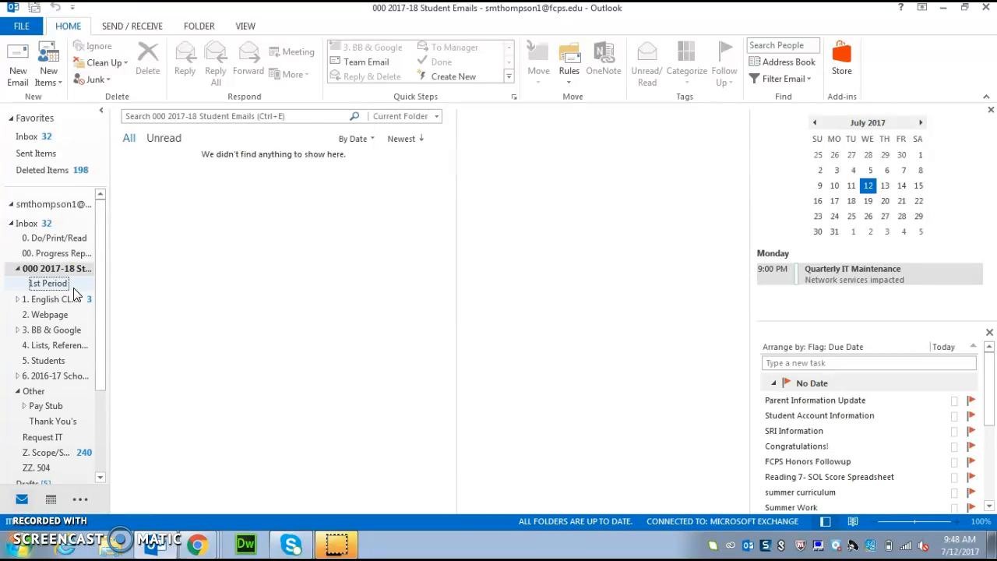
left_click(59, 278)
- Add the 3rd, 4th, 6th and 7th Period subfolders and reselect the parent folder
right_click(57, 273)
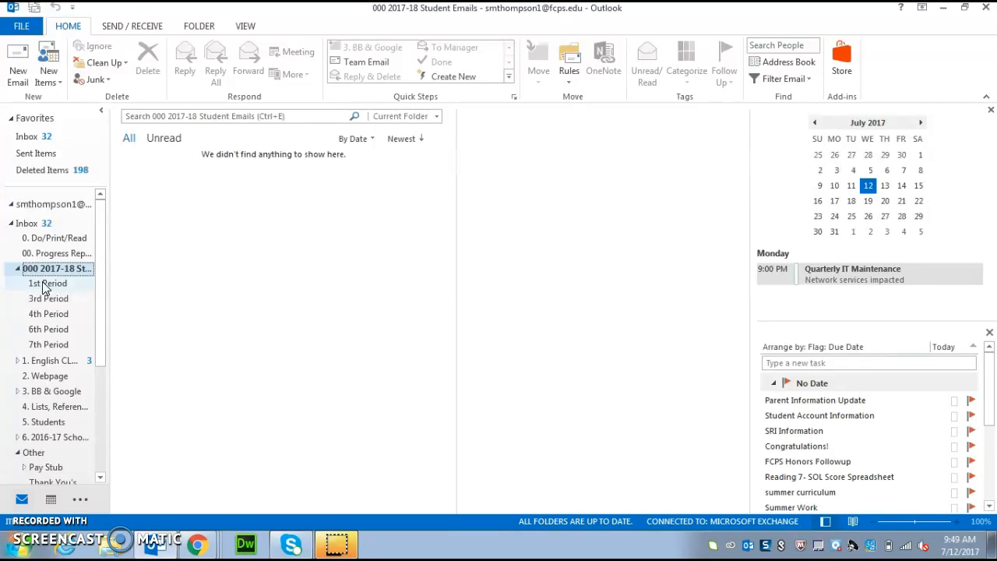
left_click(47, 289)
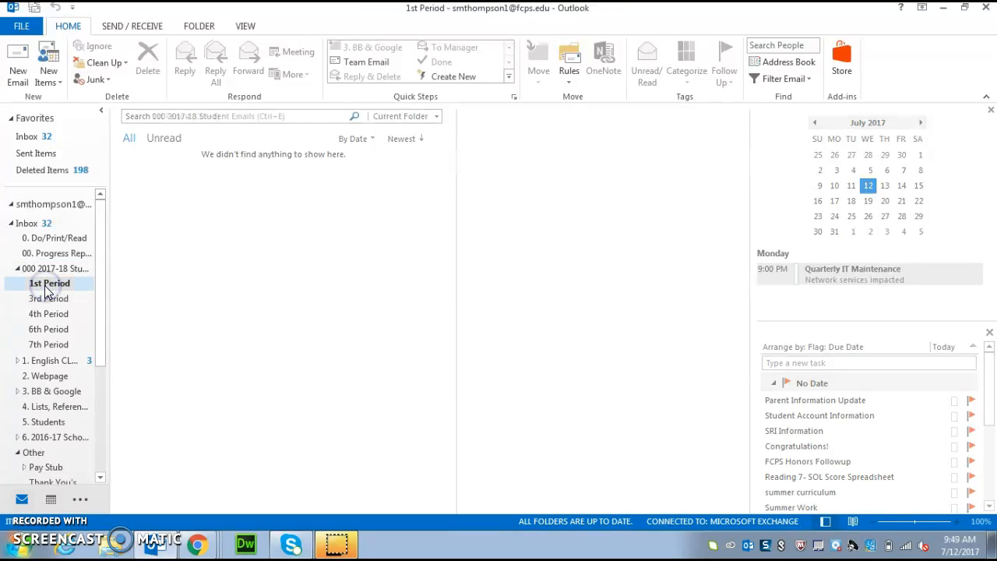
right_click(43, 283)
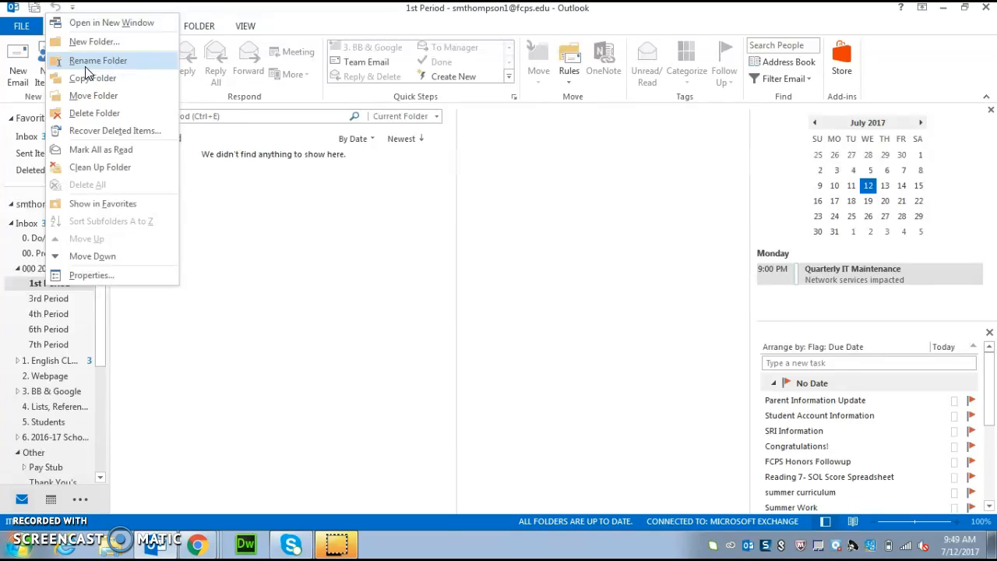
left_click(33, 271)
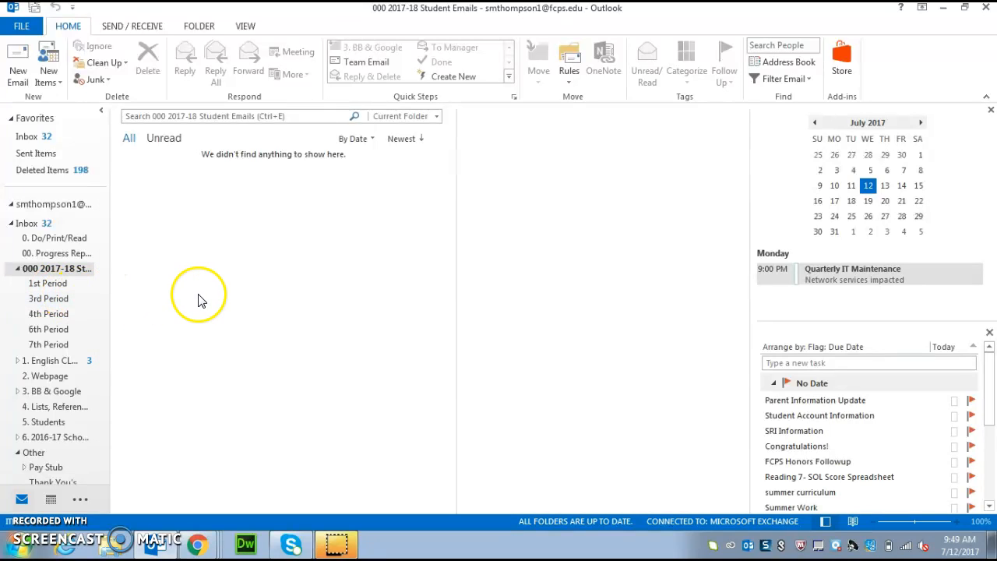
- Start a new rule from Rules > Manage Rules & Alerts
left_click(570, 72)
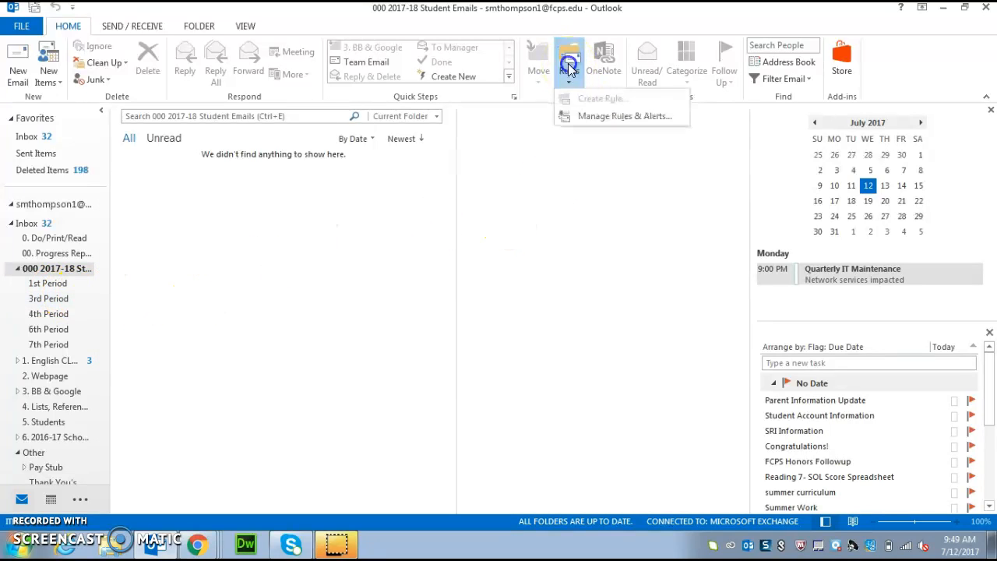
left_click(580, 121)
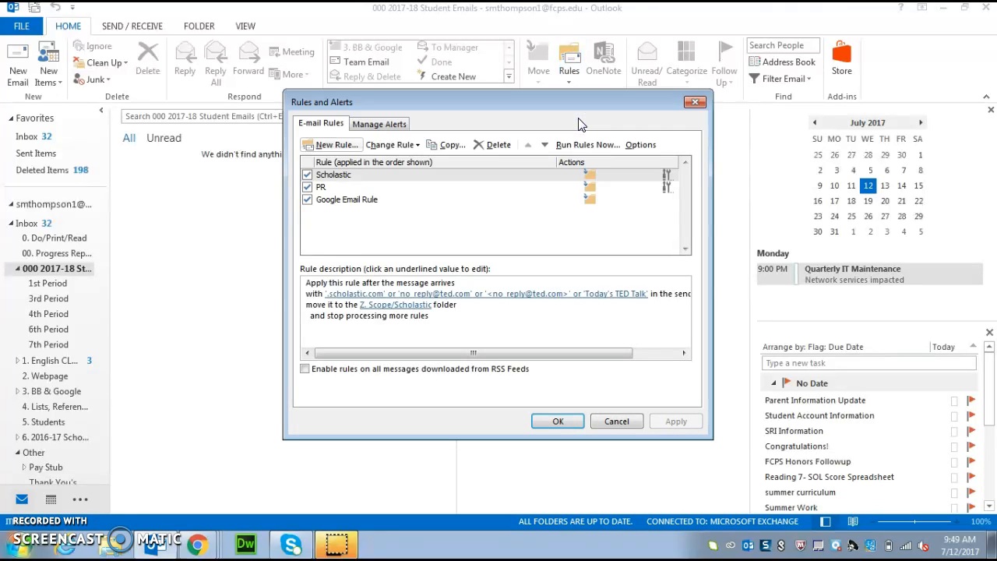
left_click(340, 147)
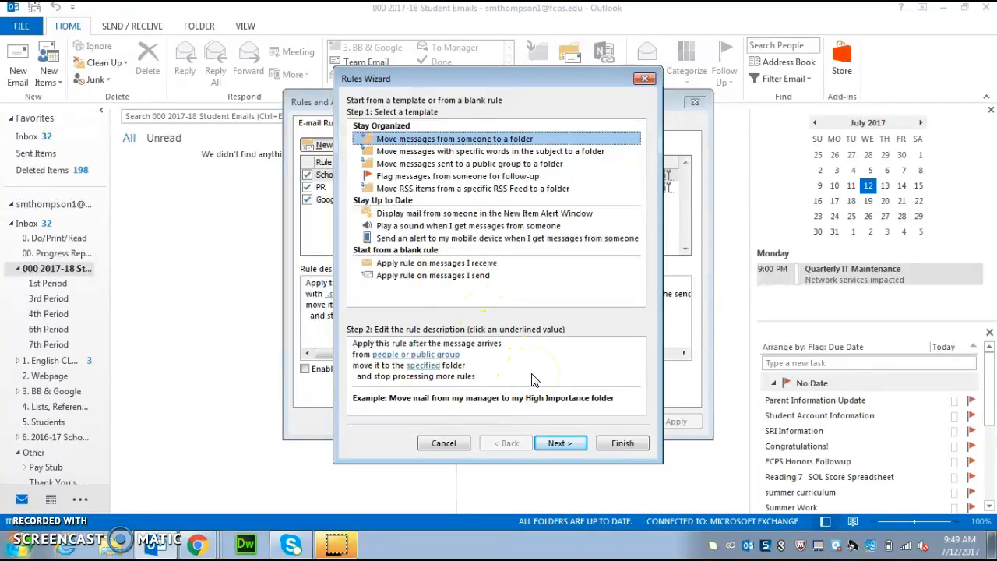
- Replace the 'from people' condition with words in the sender's address and in the subject or body
left_click(558, 445)
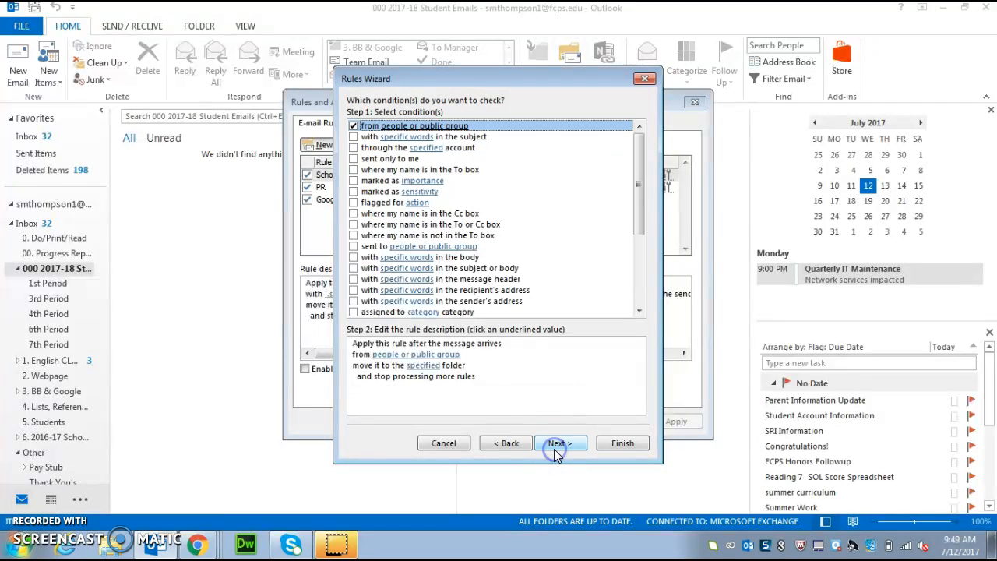
left_click(353, 127)
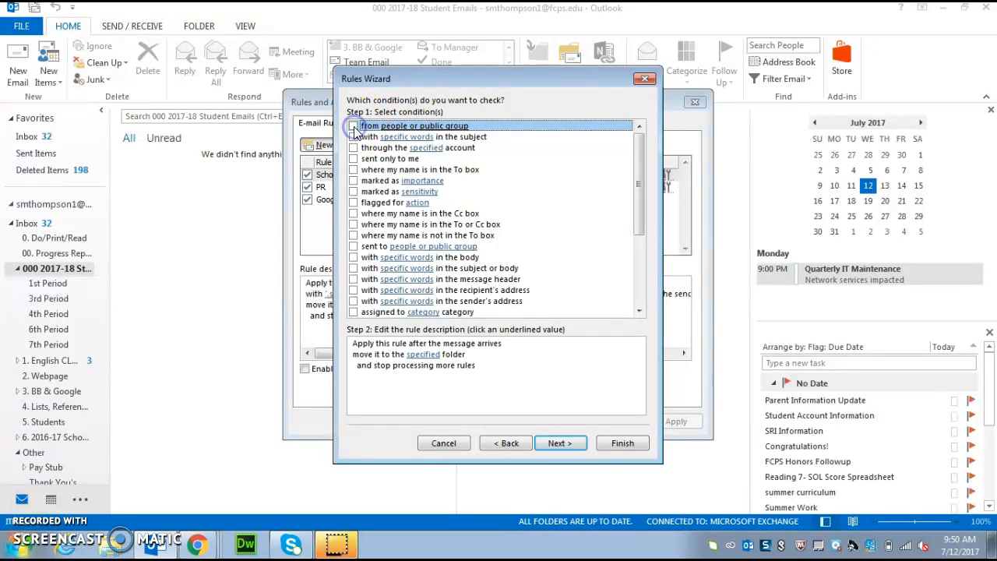
left_click(354, 269)
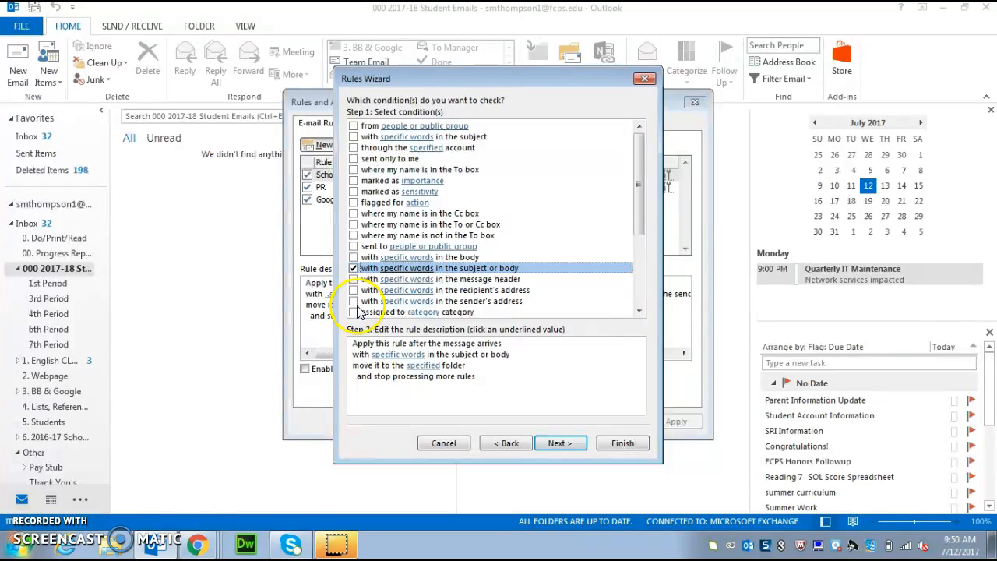
left_click(355, 303)
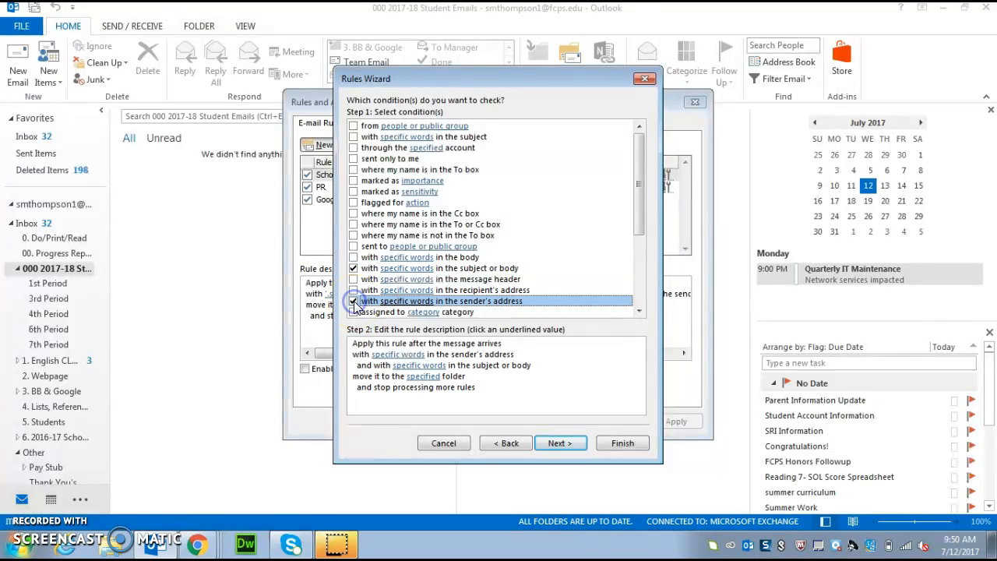
left_click(397, 354)
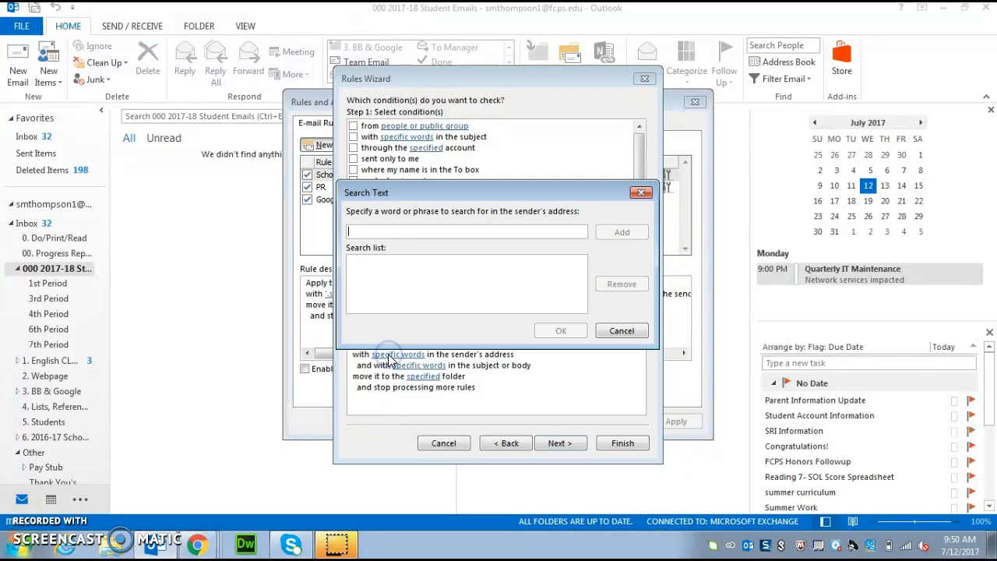
type("@fcpdv")
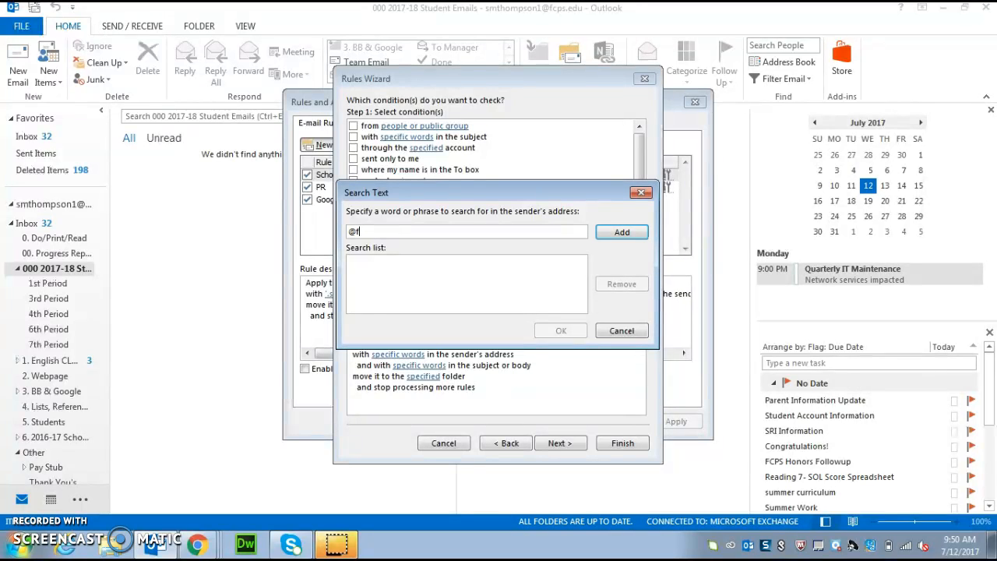
key("BackSpace")
key("BackSpace")
type("sschools.net")
left_click(622, 234)
type("@fcpsschools.net")
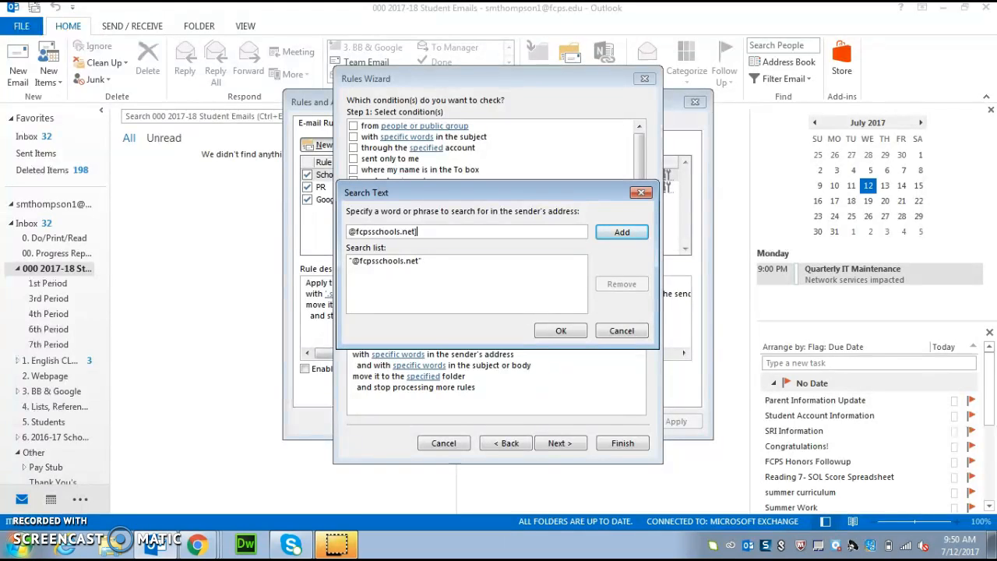
left_click(622, 232)
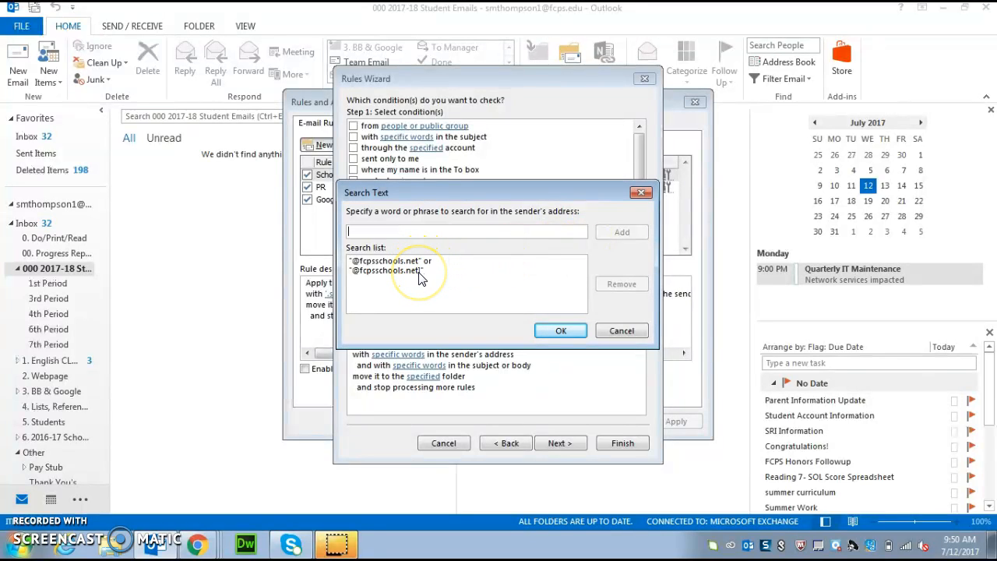
left_click(559, 330)
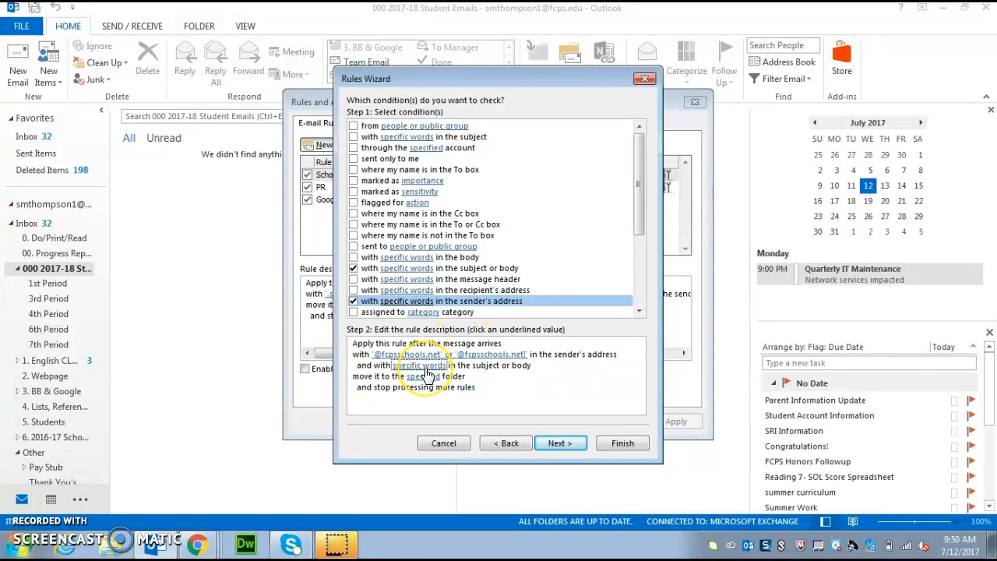
- Add 'Eng201701' as the subject-or-body search word
left_click(426, 367)
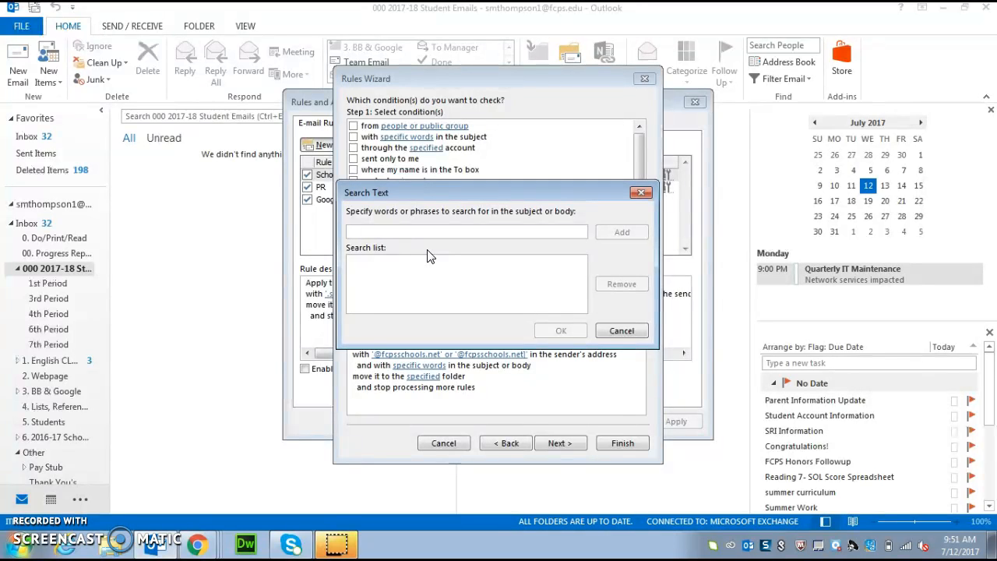
type("E")
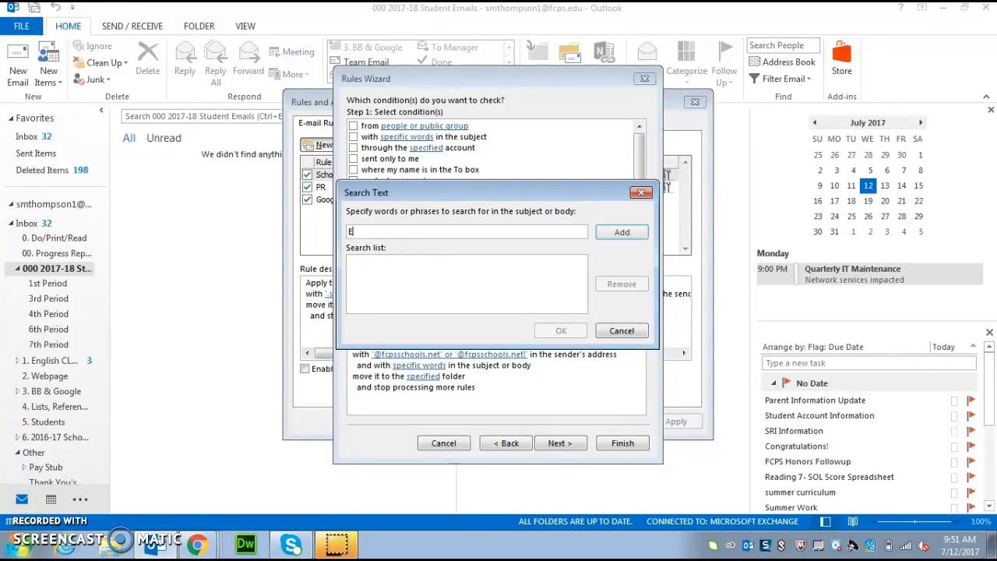
type("ng")
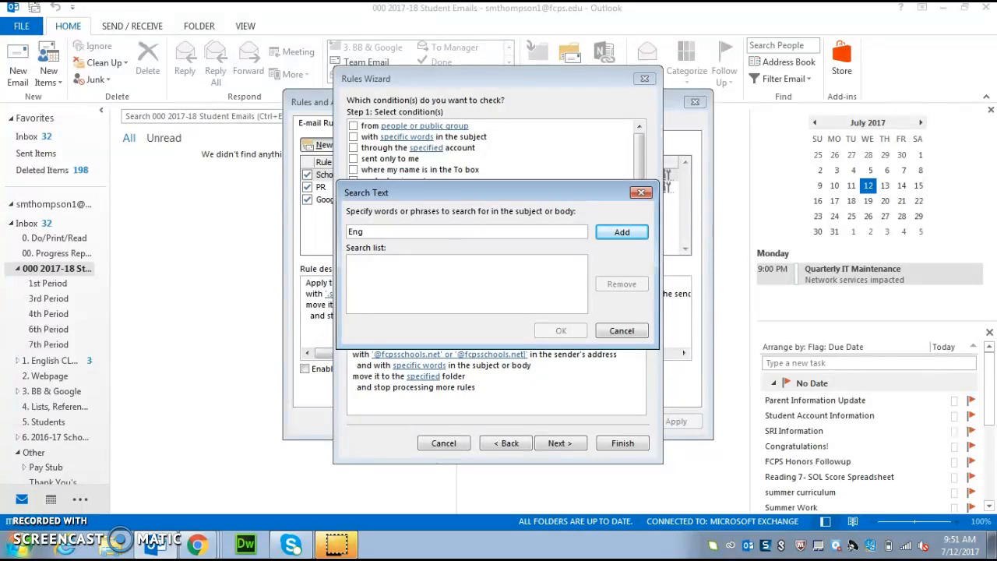
type("201701")
left_click(622, 232)
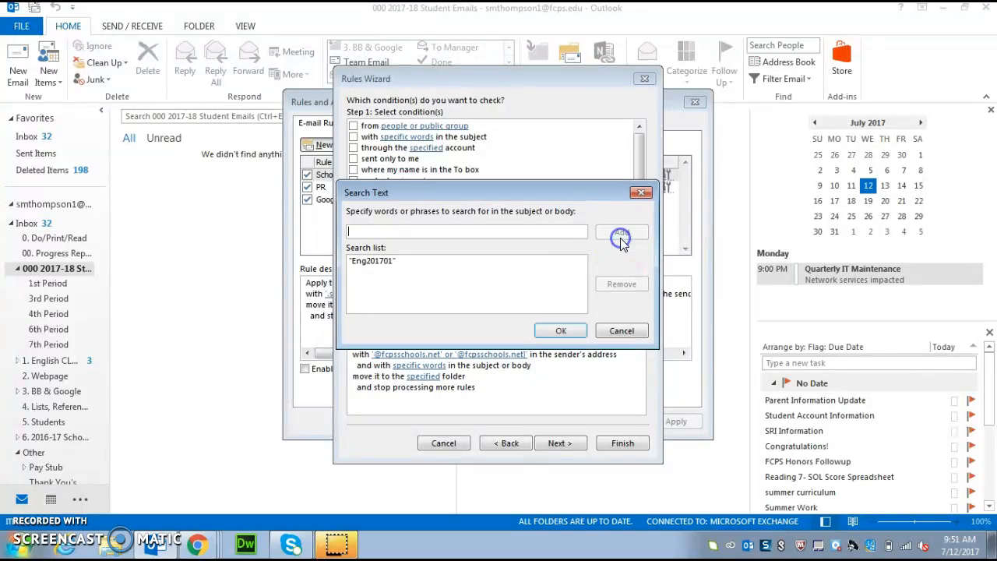
left_click(561, 331)
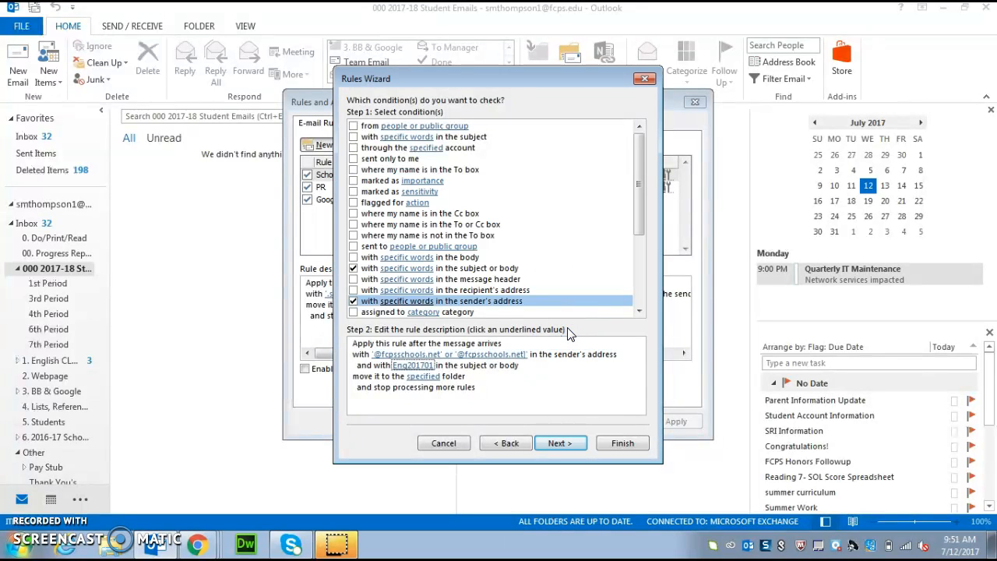
- Open the destination folder chooser for the move action
left_click(421, 378)
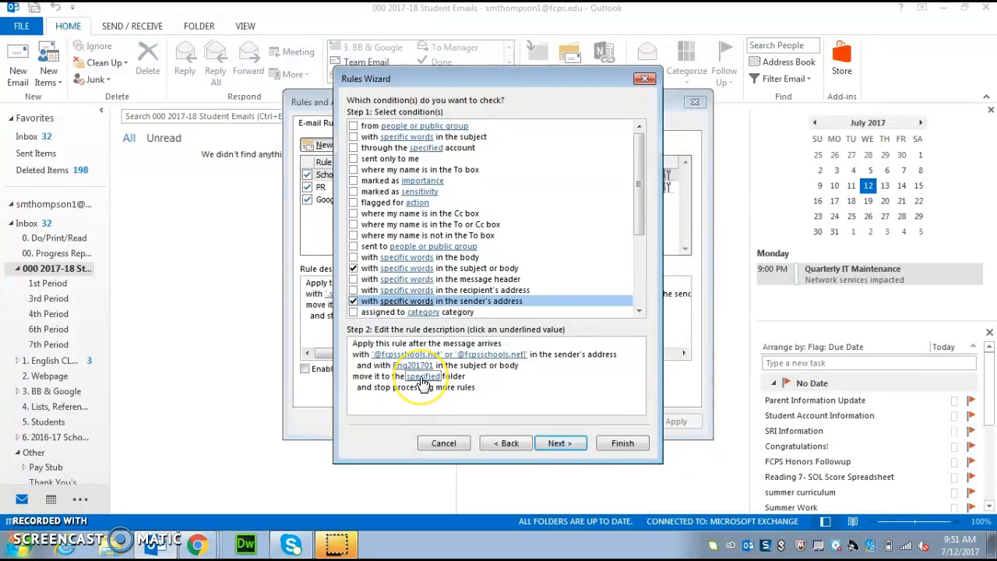
left_click(421, 368)
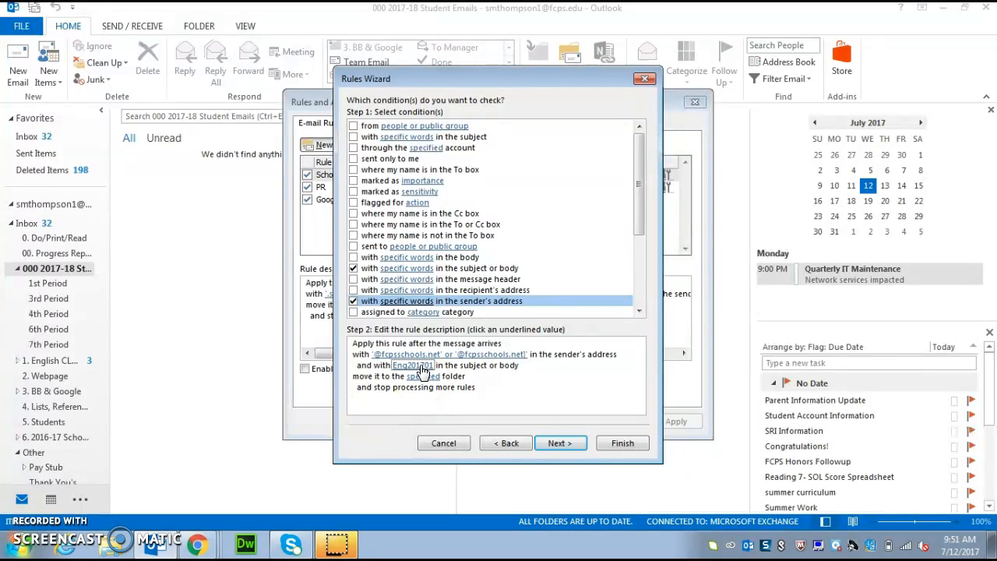
left_click(422, 377)
- Set the move destination to 000 2017-18 Student Emails > 1st Period
left_click(421, 378)
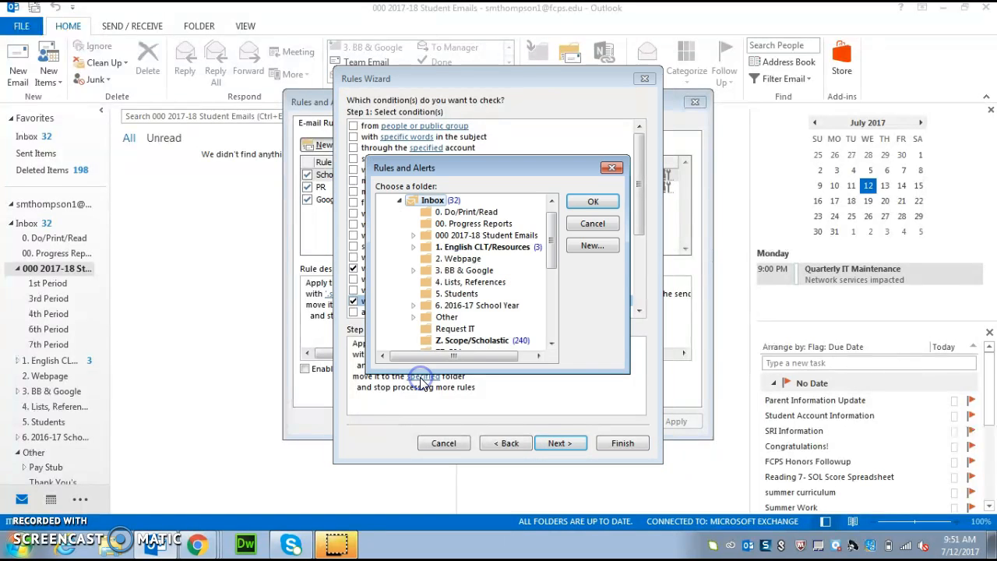
left_click(441, 297)
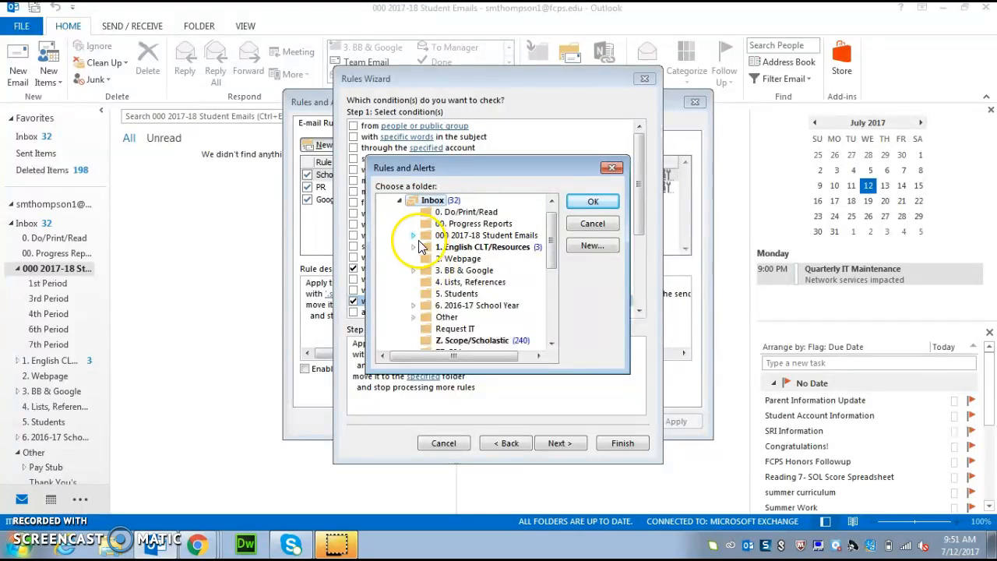
left_click(414, 236)
left_click(459, 249)
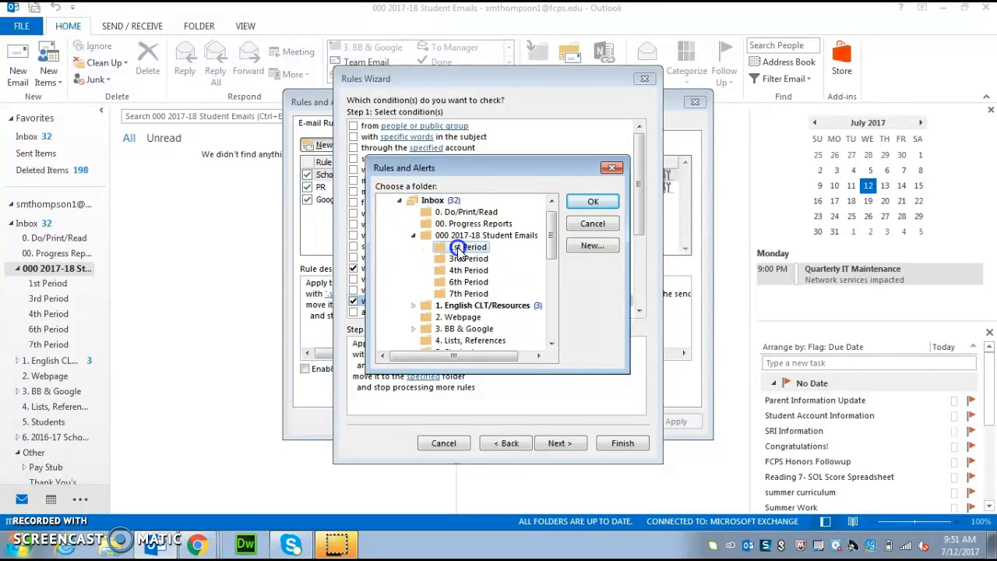
left_click(591, 201)
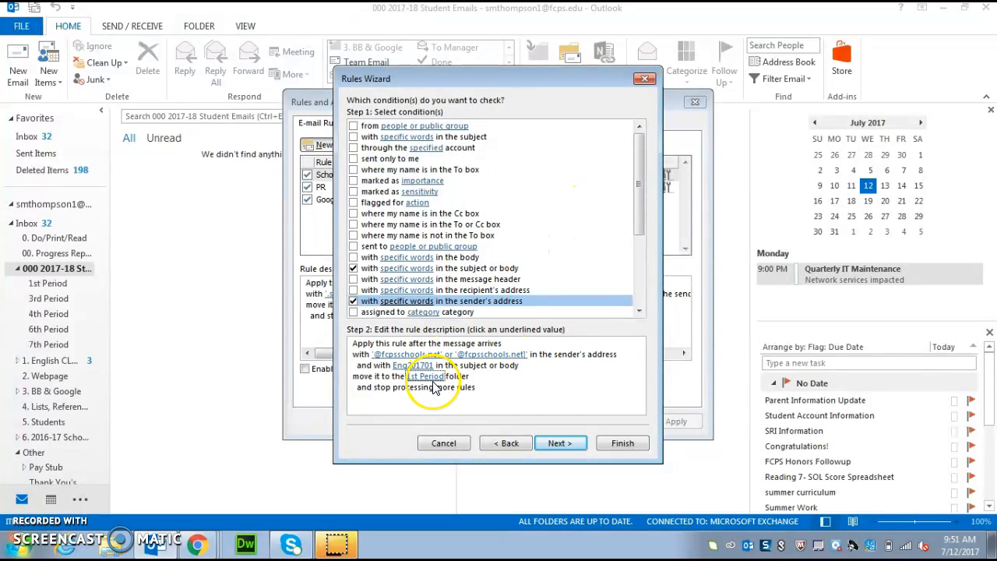
- Advance the wizard past the actions and exceptions to the final setup step
left_click(558, 443)
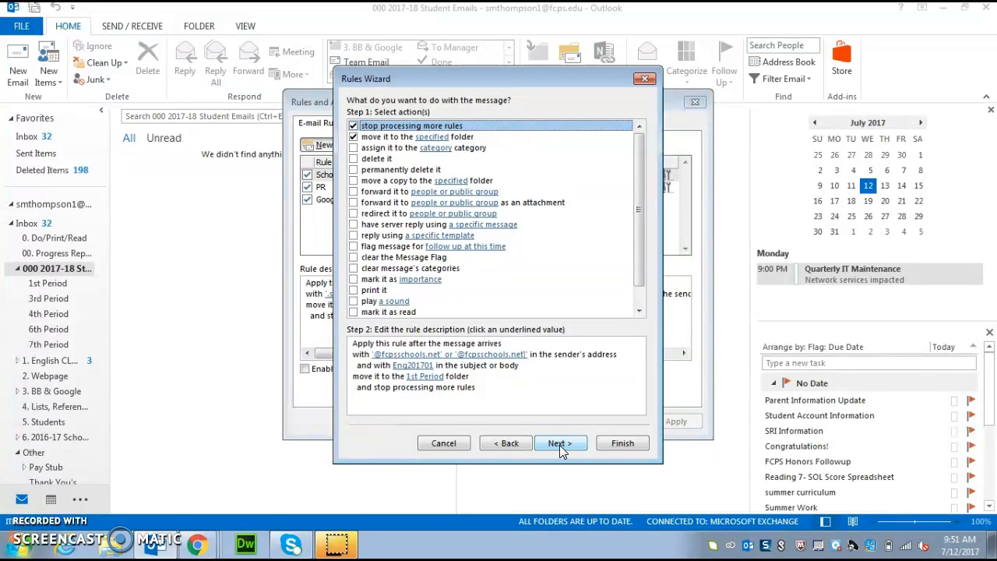
left_click(560, 443)
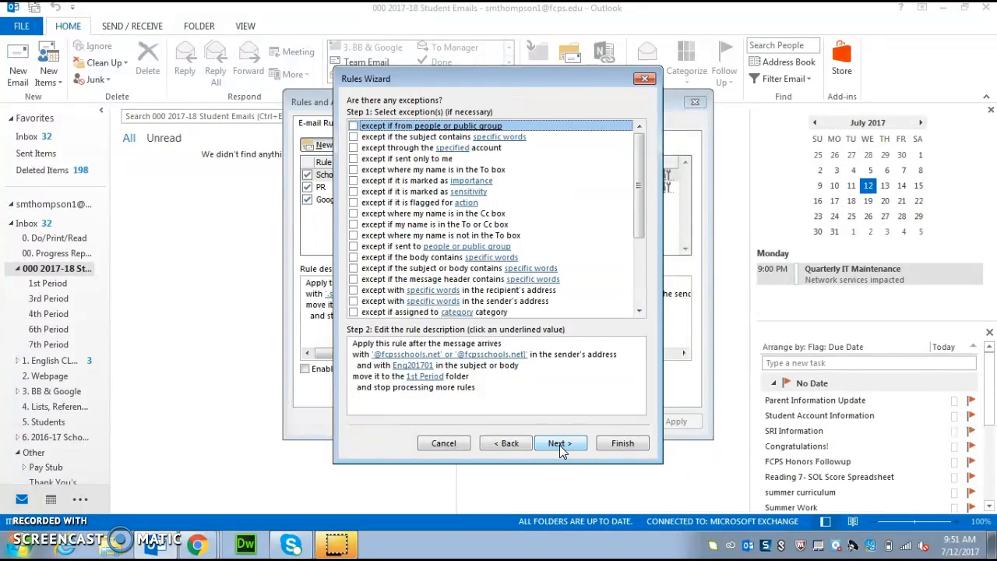
left_click(559, 443)
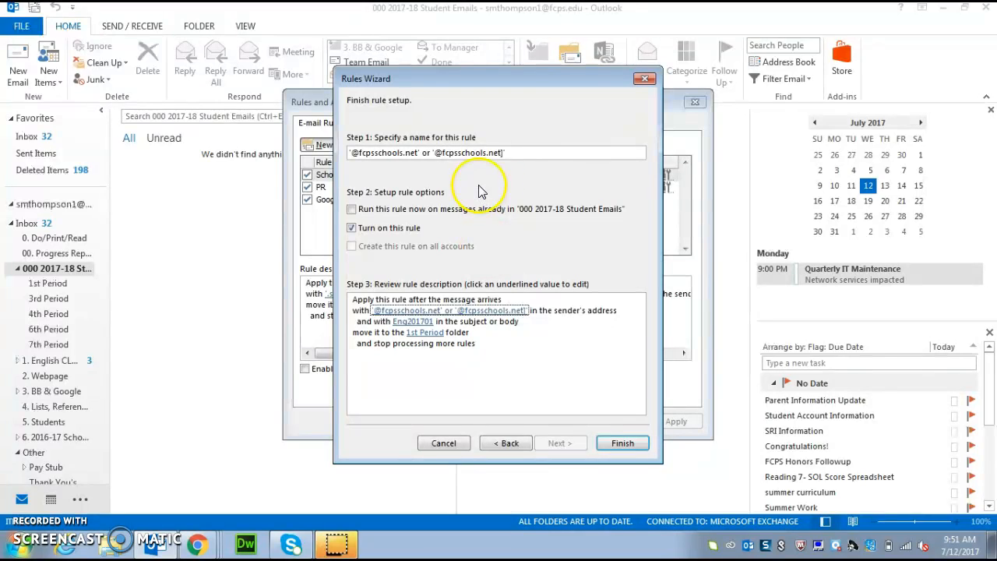
- Name the rule '1st Period Rule', finish the wizard and apply it
left_click_drag(519, 150, 333, 141)
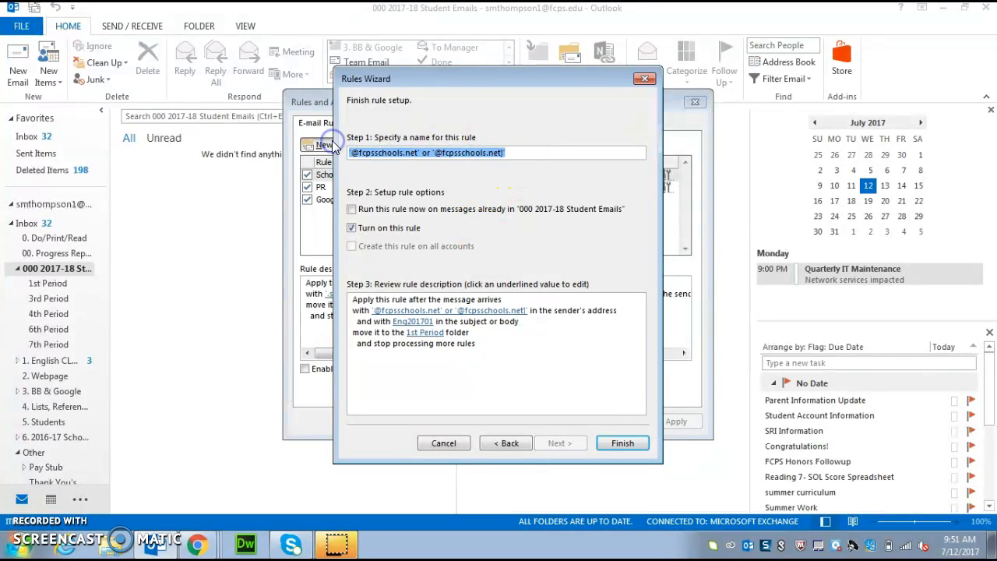
type("1st Period Rule")
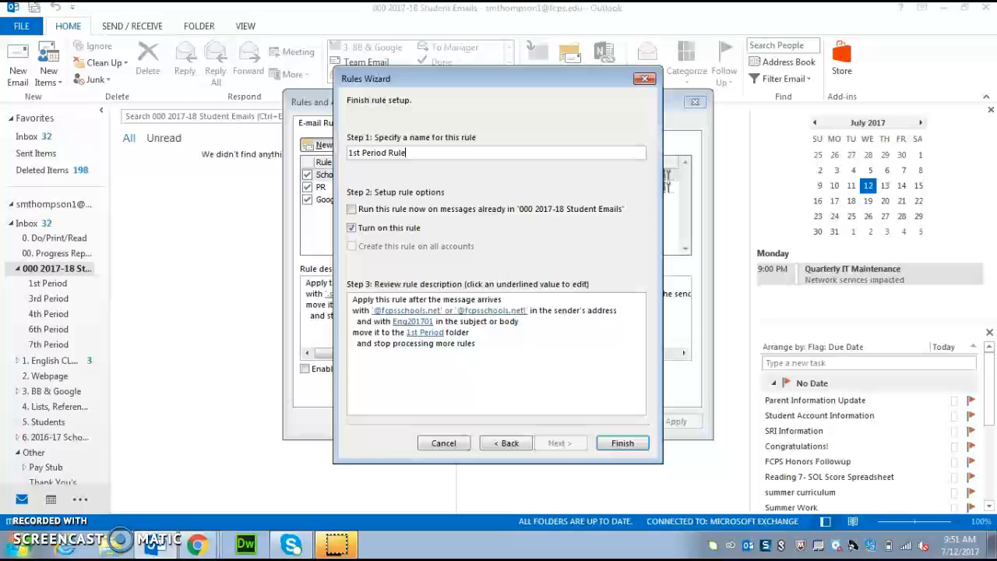
left_click(621, 445)
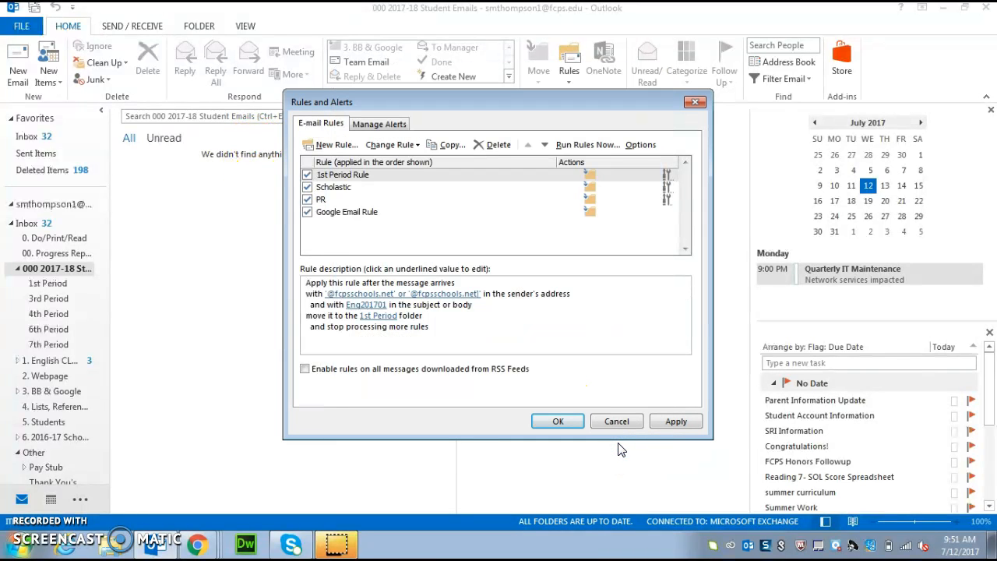
left_click(674, 420)
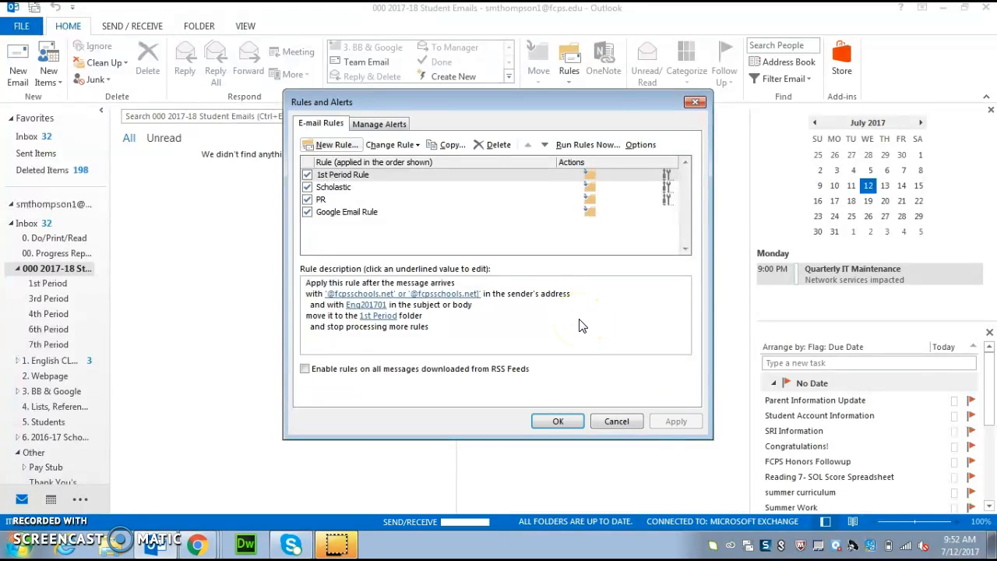
left_click(308, 282)
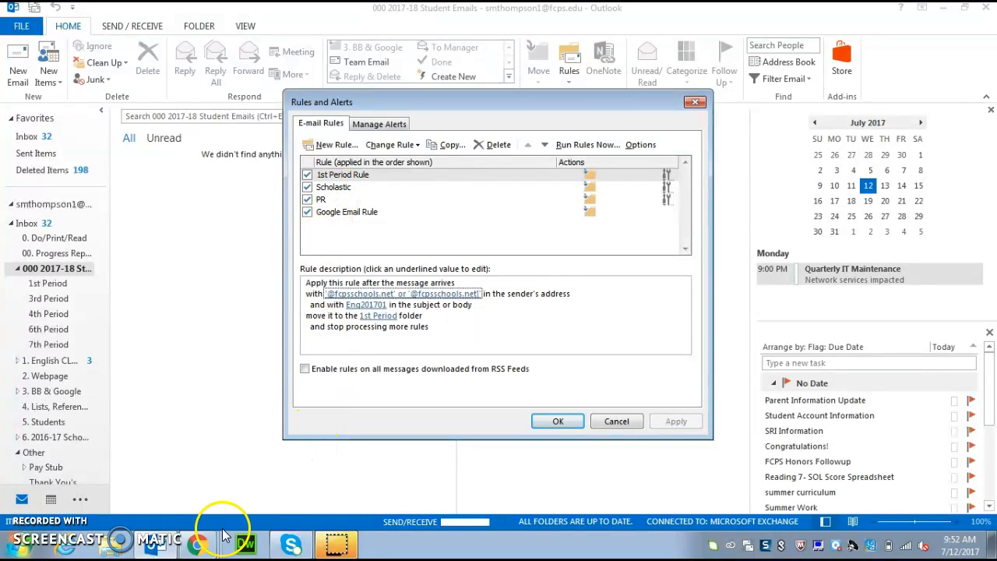
- Switch to the Gmail window in Chrome and open Settings from the gear menu
mouse_move(209, 549)
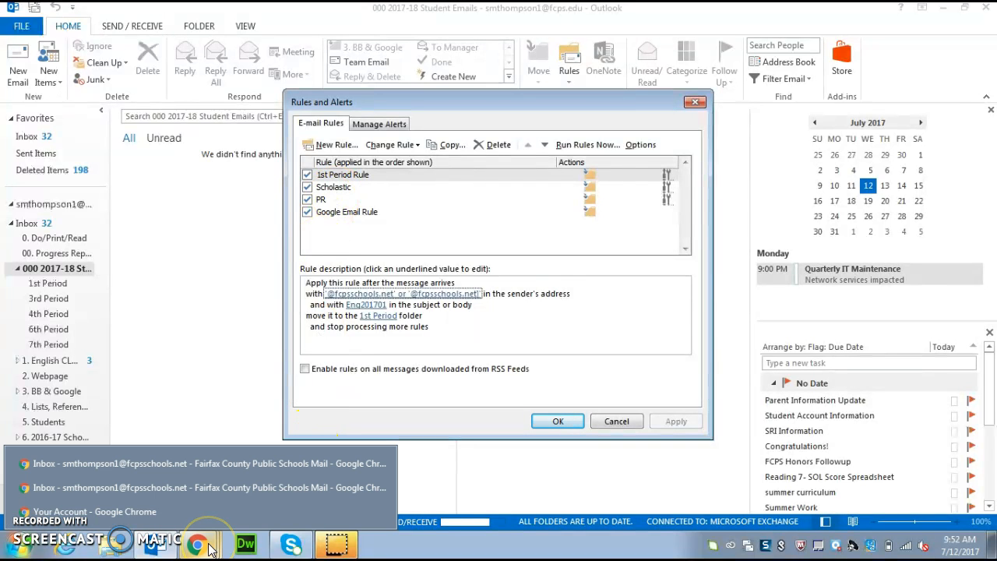
left_click(214, 489)
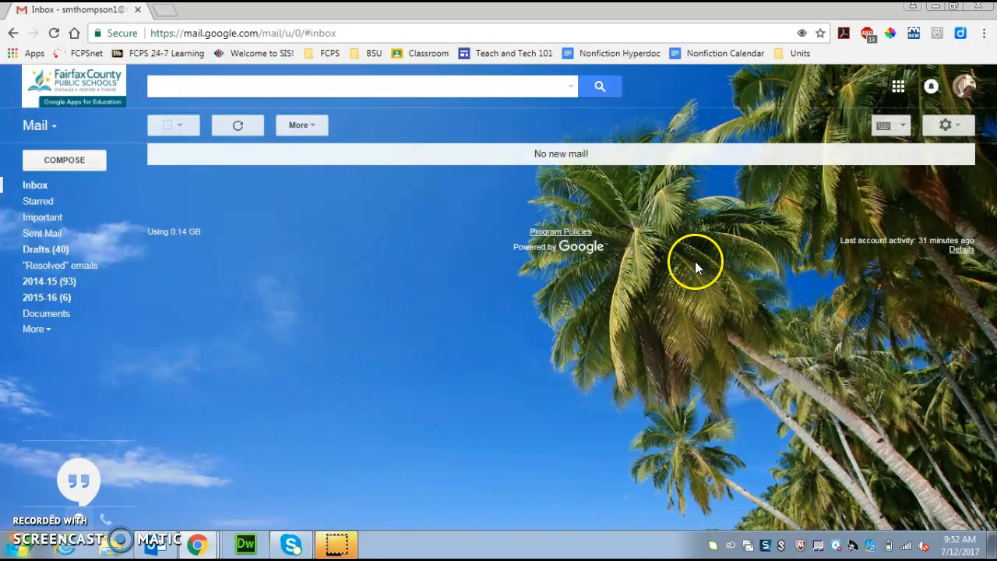
left_click(947, 129)
left_click(845, 260)
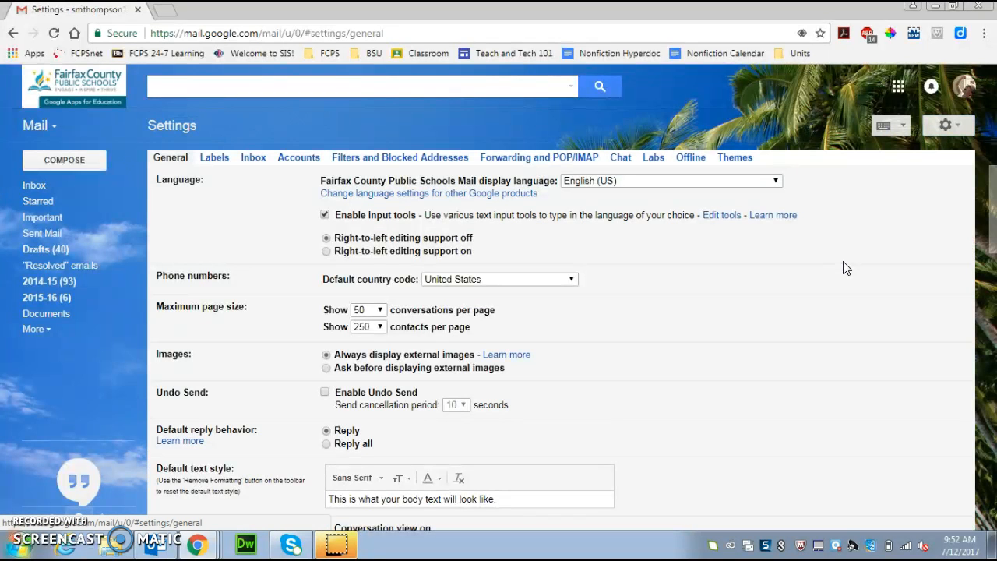
- In Gmail's Forwarding and POP/IMAP settings, archive the school account's copy of forwarded mail and save
left_click(538, 162)
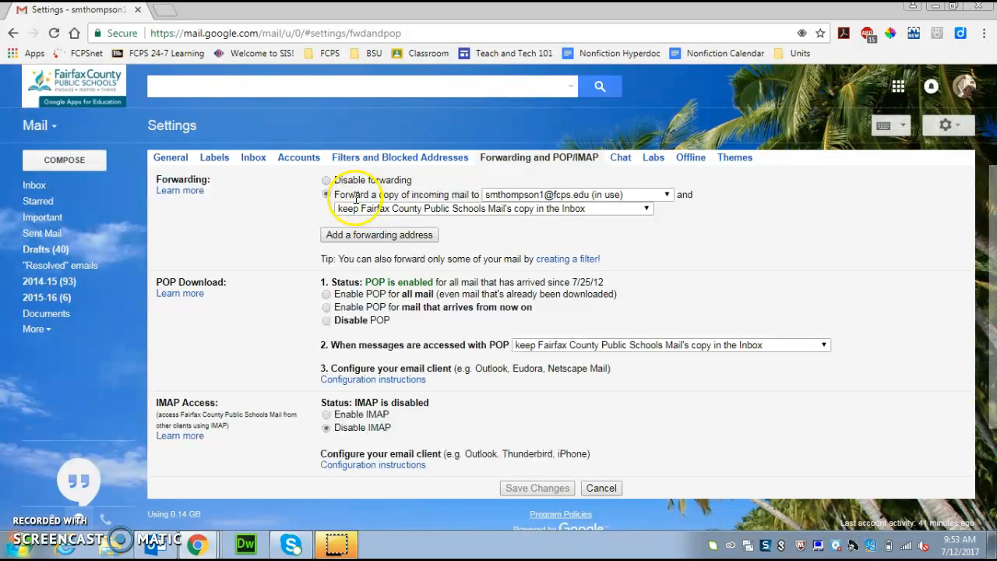
left_click(413, 215)
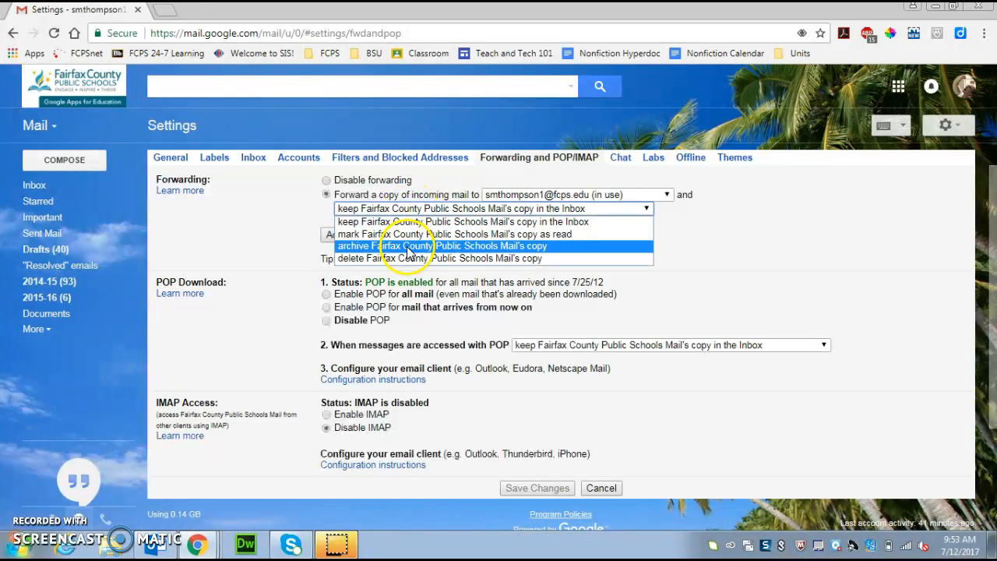
left_click(405, 246)
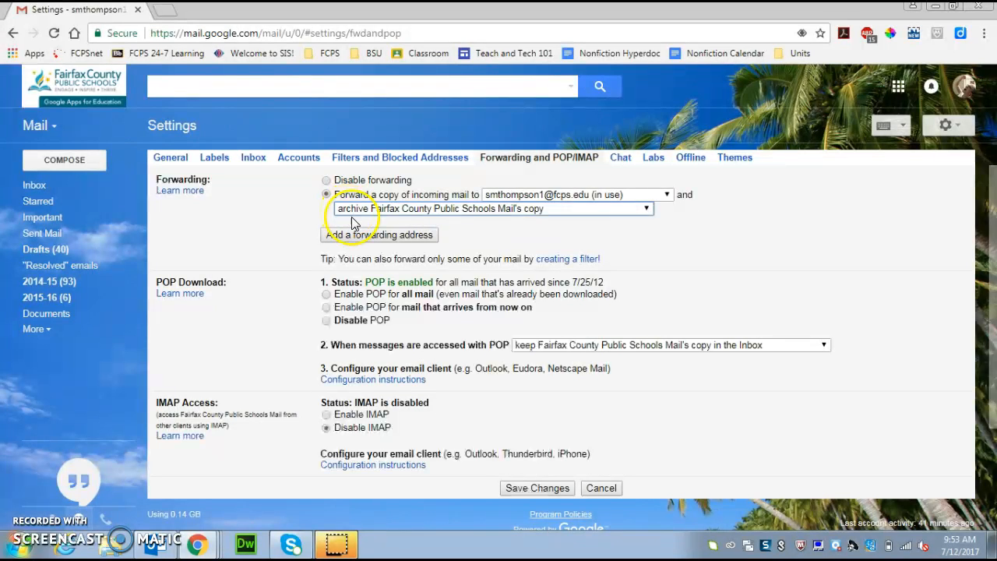
left_click(519, 491)
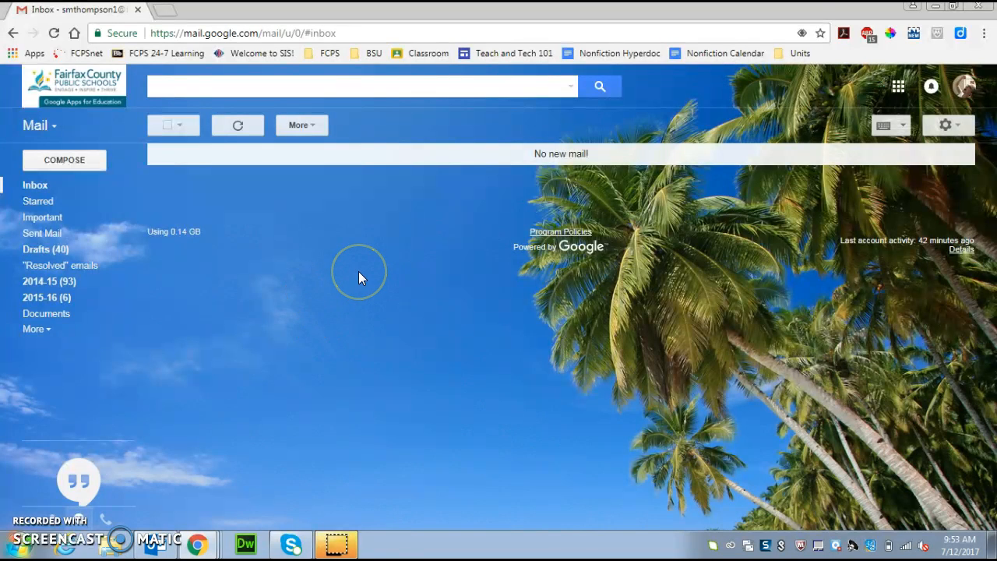
- Start a new Gmail message addressed to your own school account
left_click(57, 164)
left_click(57, 161)
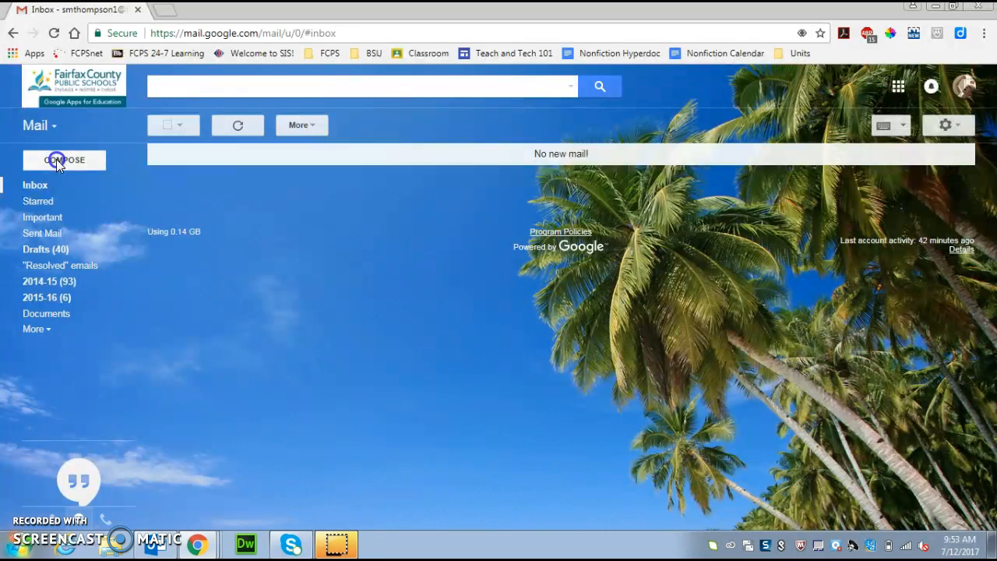
type("smth")
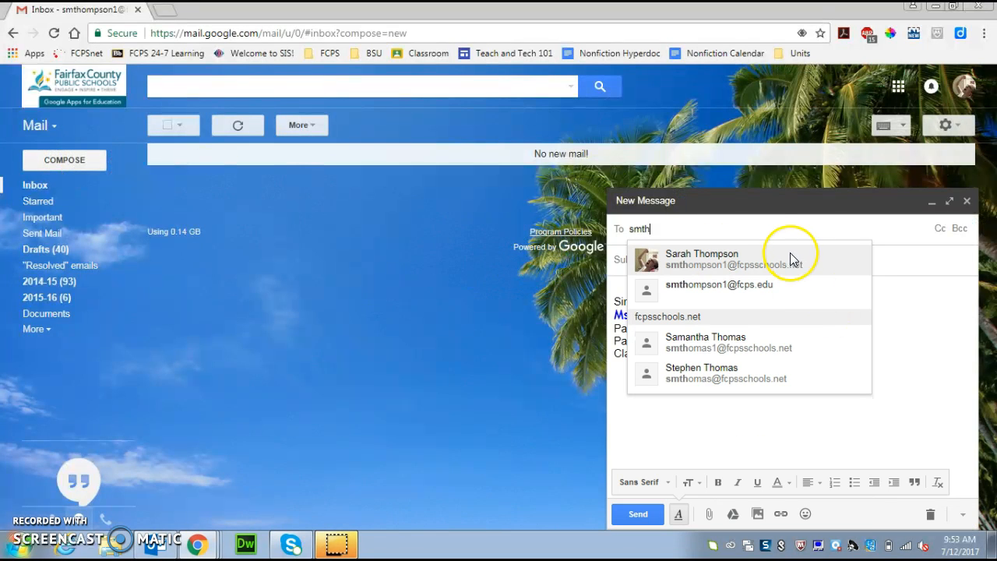
left_click(787, 262)
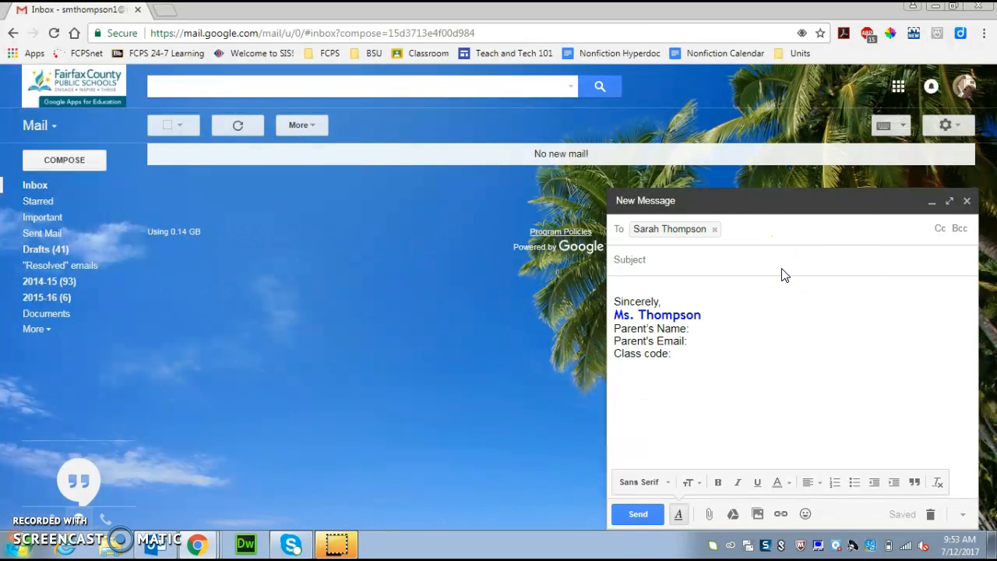
- Give it subject 'test', put Eng201701 after Class code:, send it, and return to the Inbox
left_click(783, 263)
type("test")
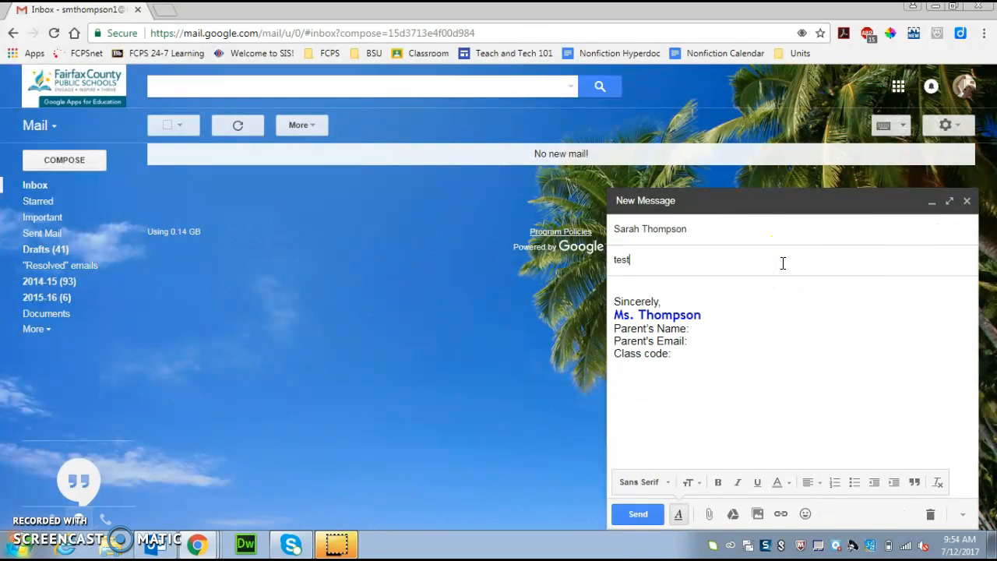
left_click(677, 353)
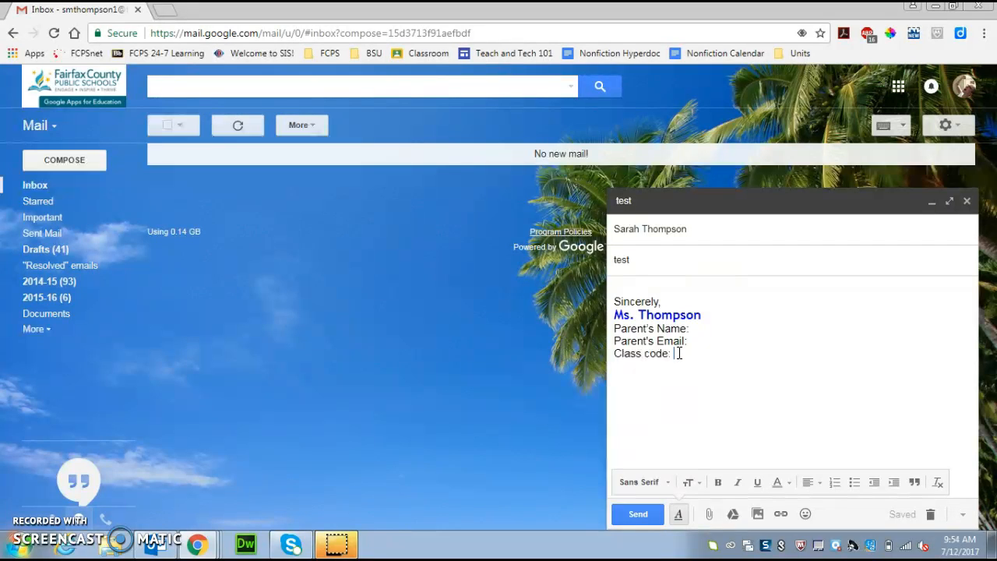
type("6")
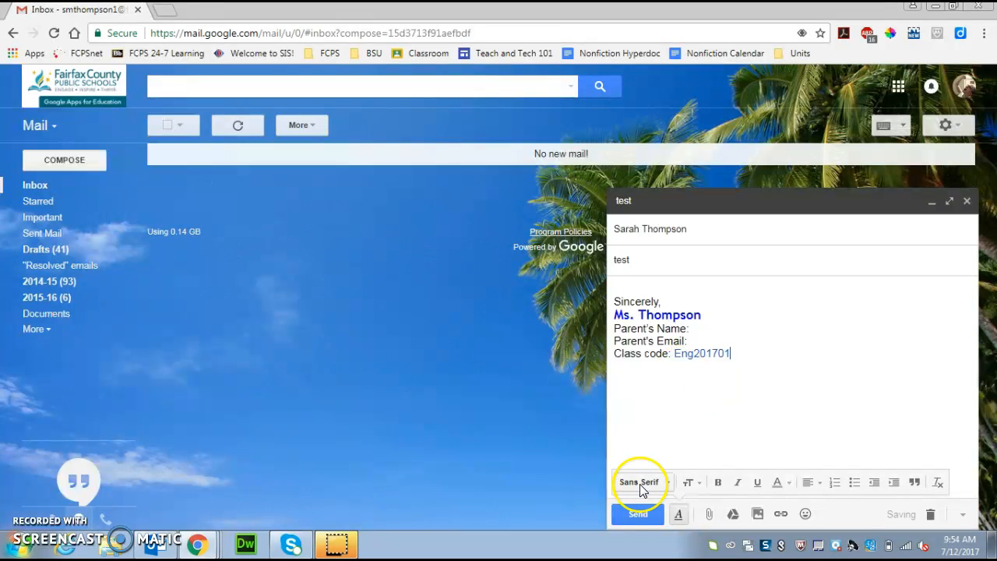
left_click(639, 514)
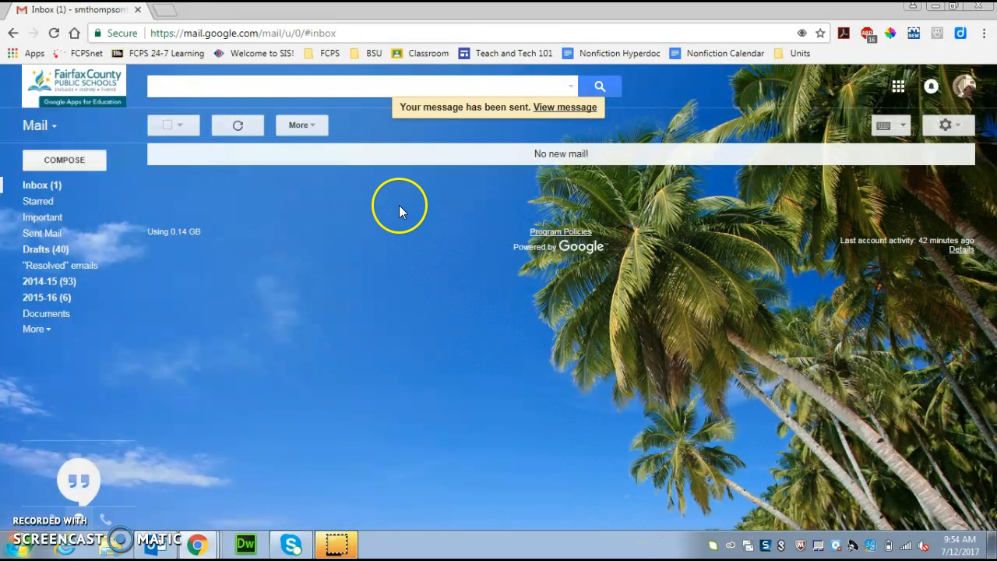
left_click(70, 187)
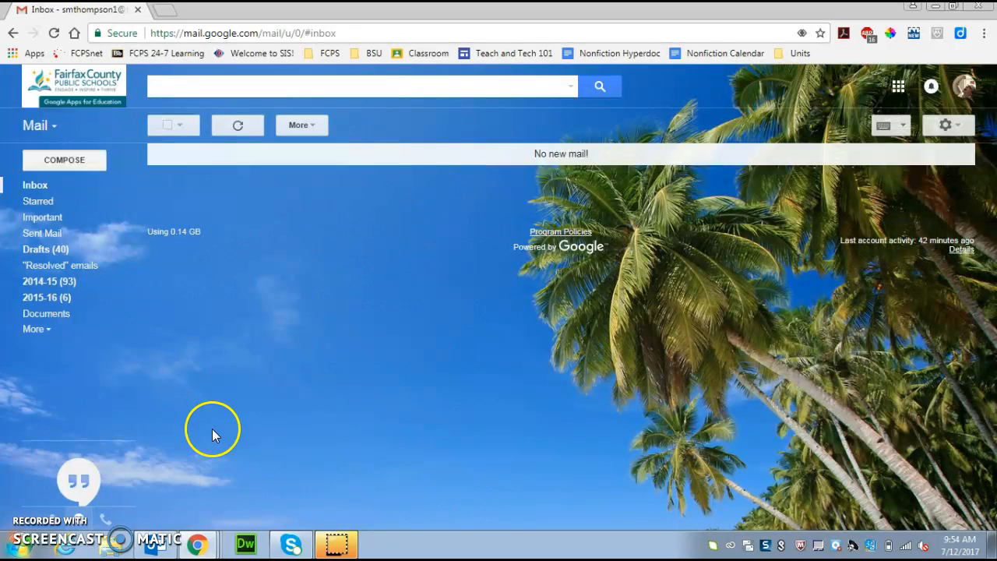
- Back in Outlook, close Rules and Alerts and check the 1st Period folder for the 'test' message
left_click(160, 545)
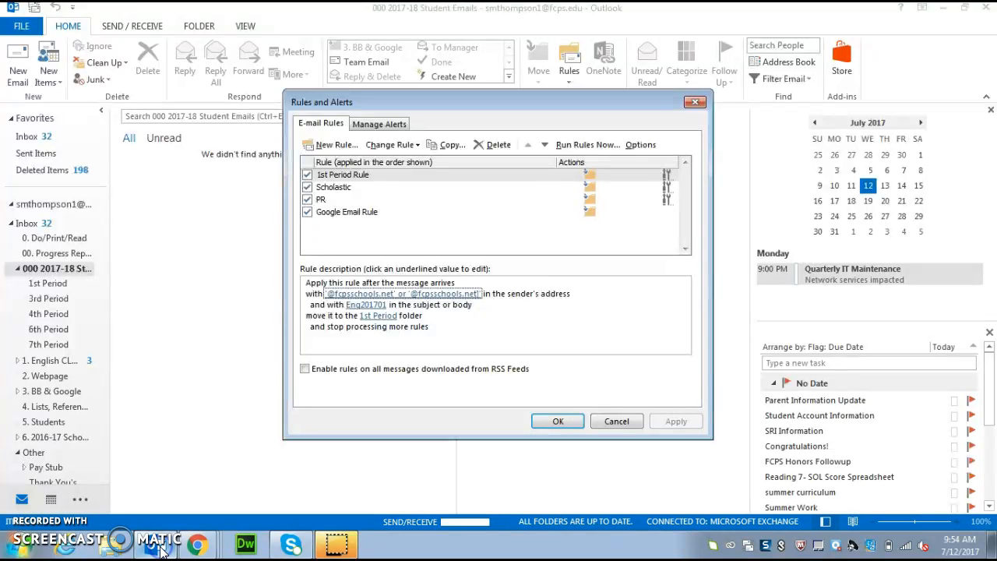
left_click(581, 423)
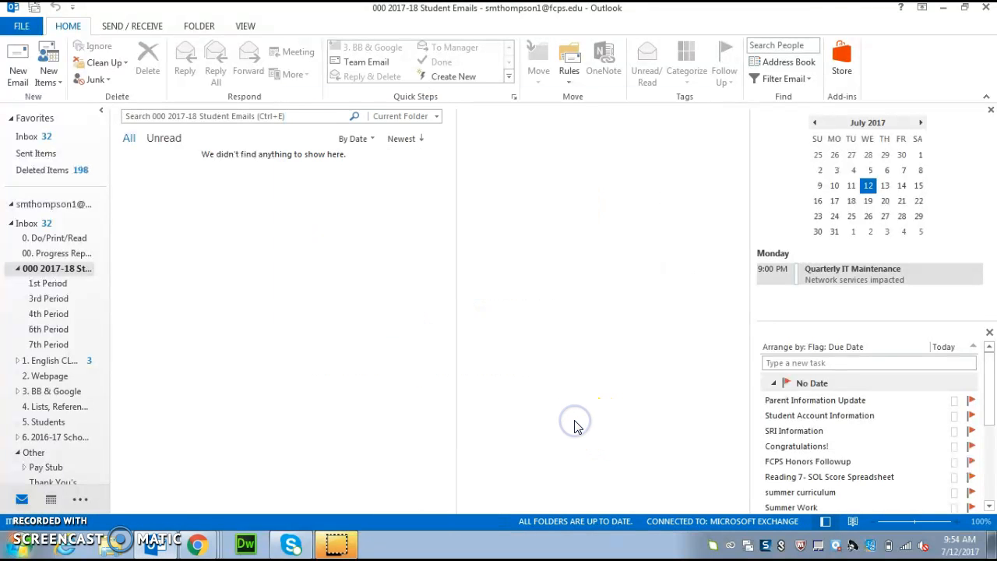
left_click(63, 283)
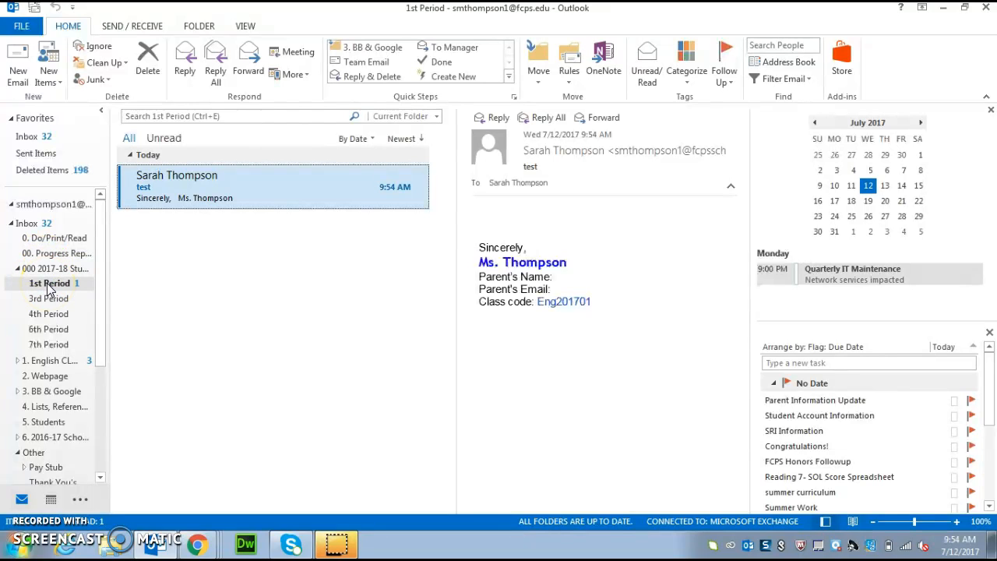
left_click(197, 544)
left_click(204, 489)
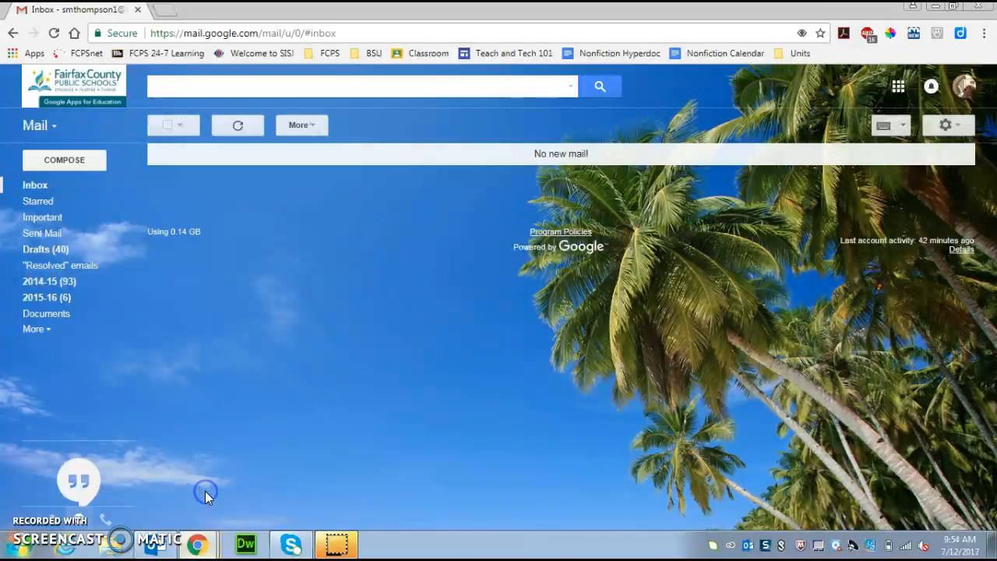
left_click(945, 125)
left_click(824, 258)
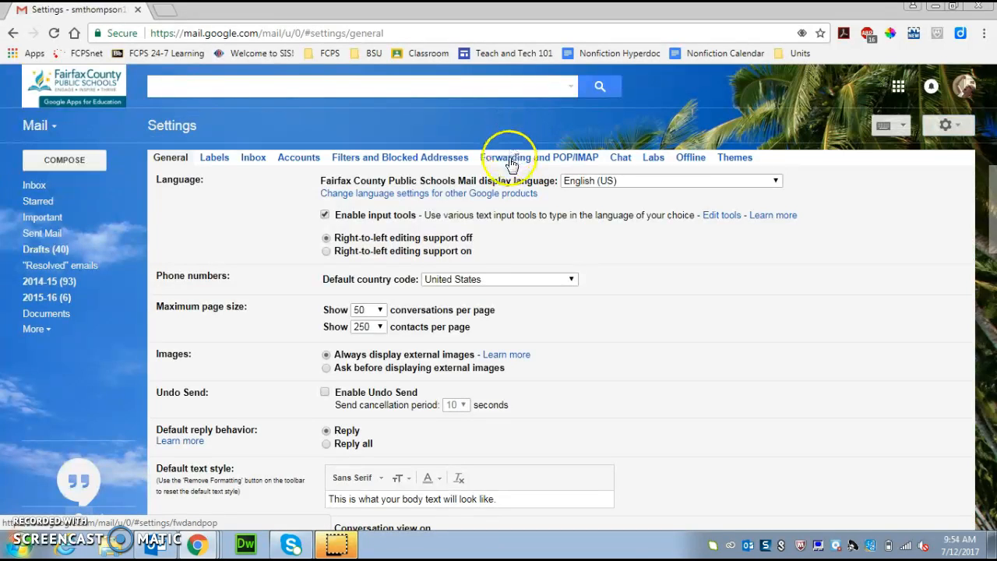
left_click(510, 159)
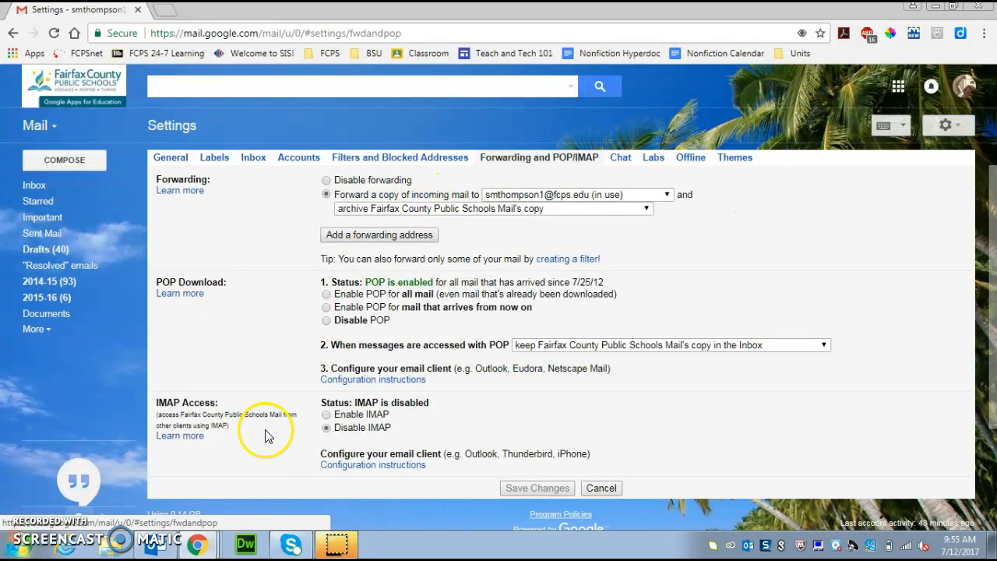
left_click(159, 549)
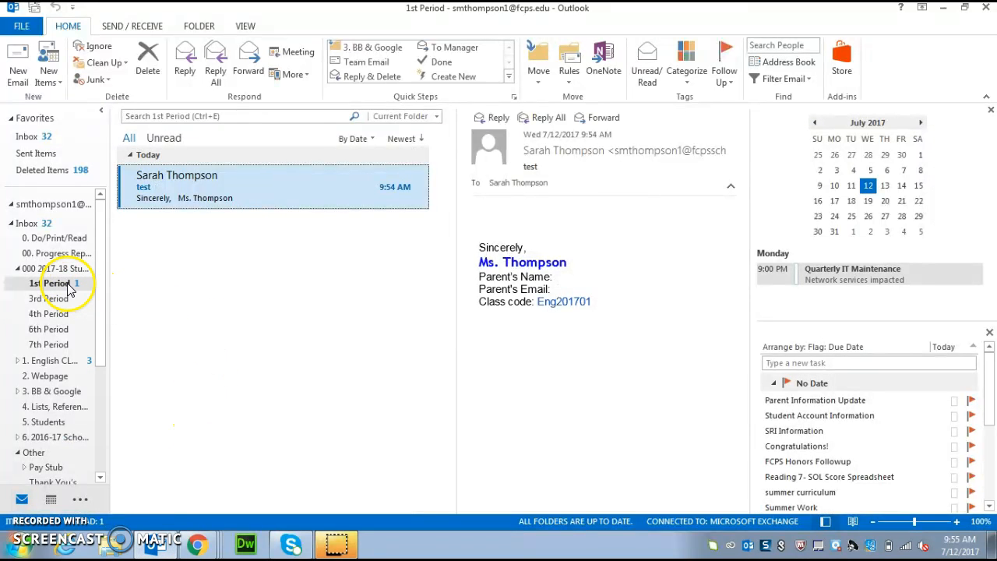
left_click(569, 78)
left_click(579, 159)
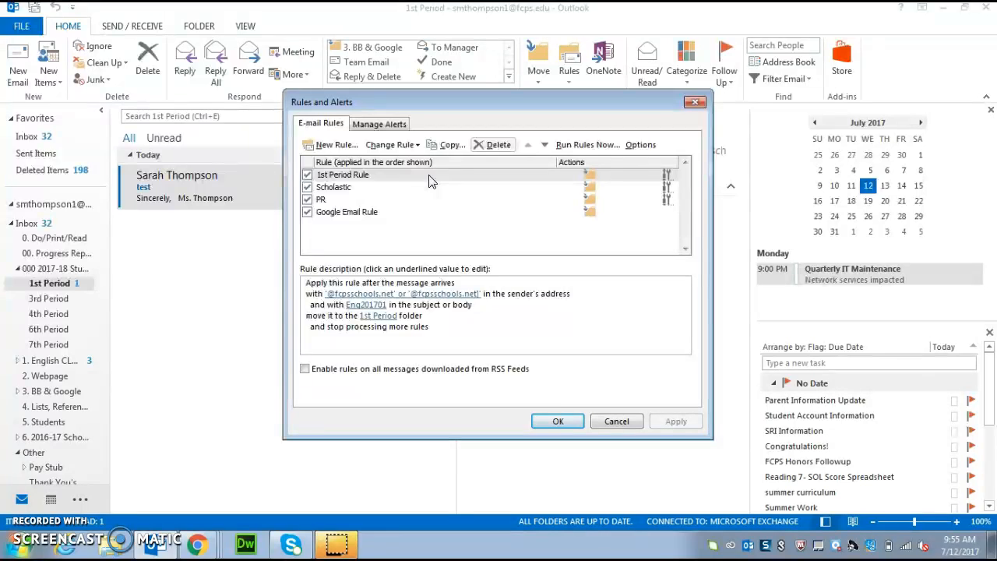
left_click(558, 421)
left_click(558, 423)
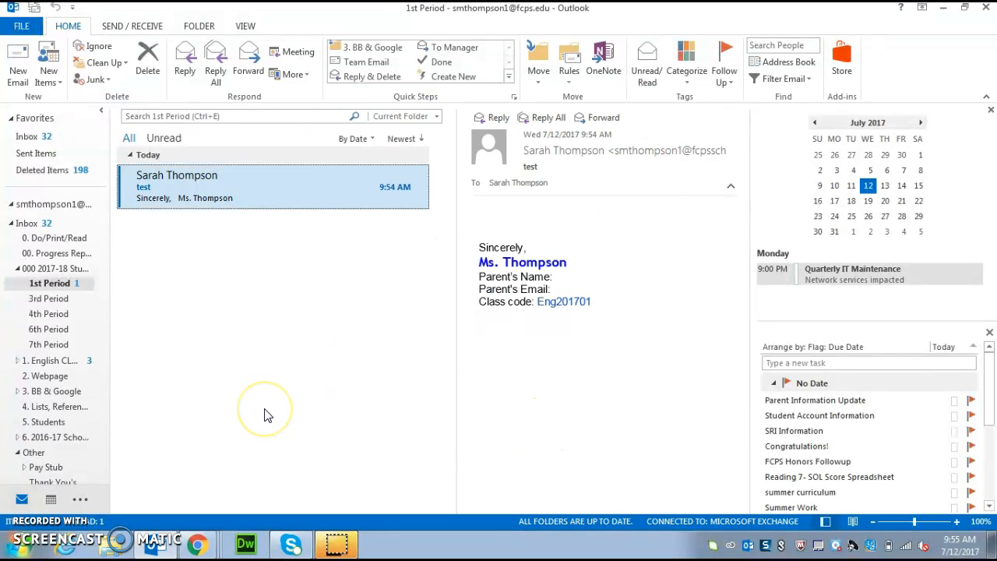